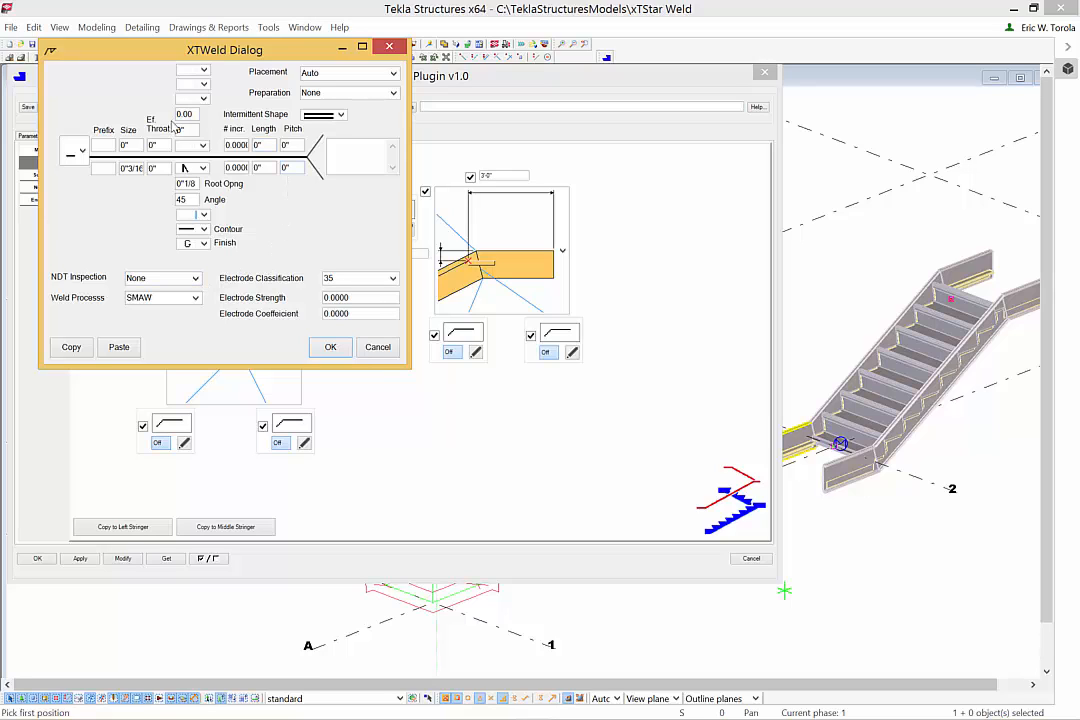
Copy the open weld's settings and paste them into the lower-end weld at the underside of the right stringer's bend.
{"action": "left_click", "coordinate": [72, 351]}
{"action": "left_click", "coordinate": [328, 349]}
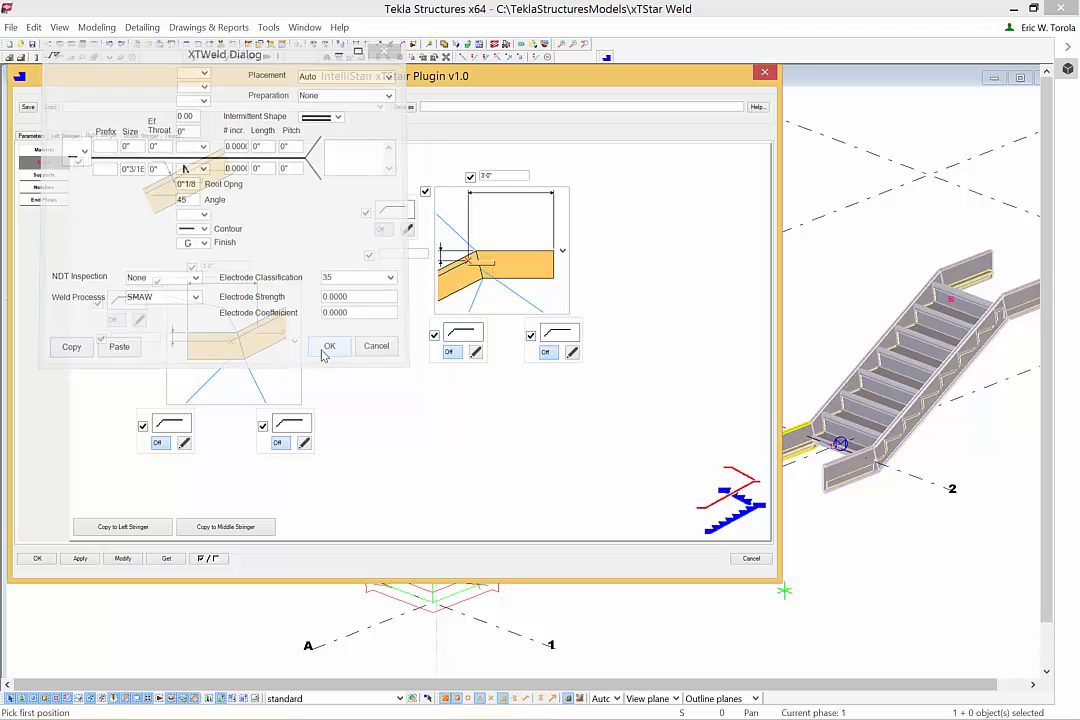
{"action": "left_click", "coordinate": [305, 443]}
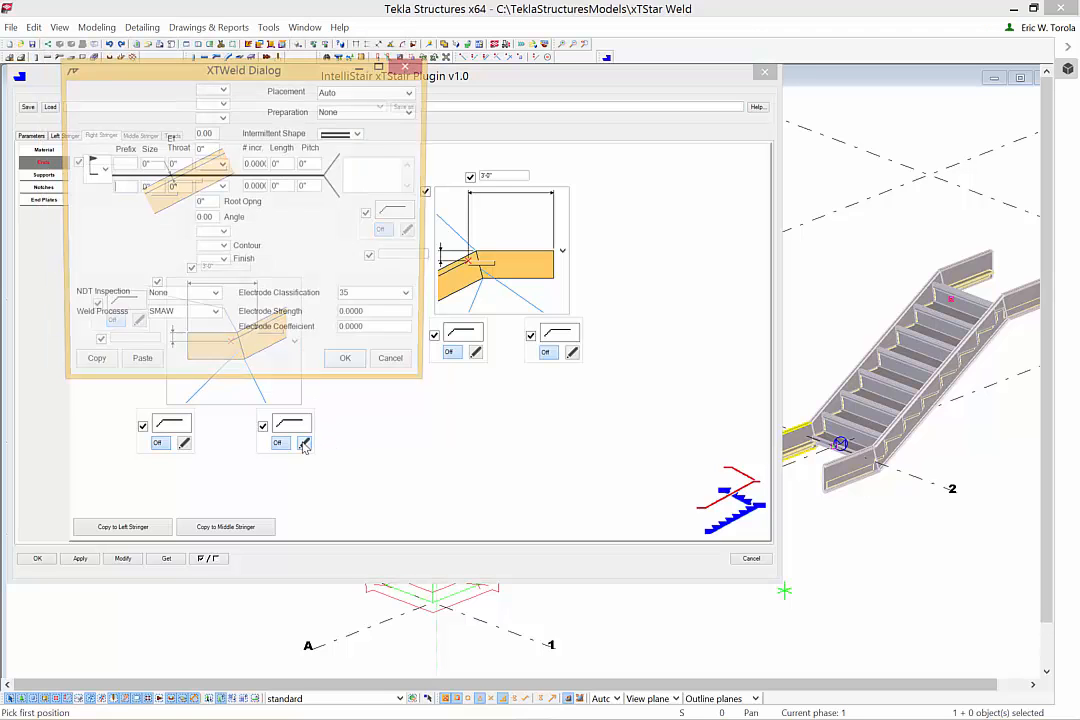
{"action": "left_click", "coordinate": [138, 367]}
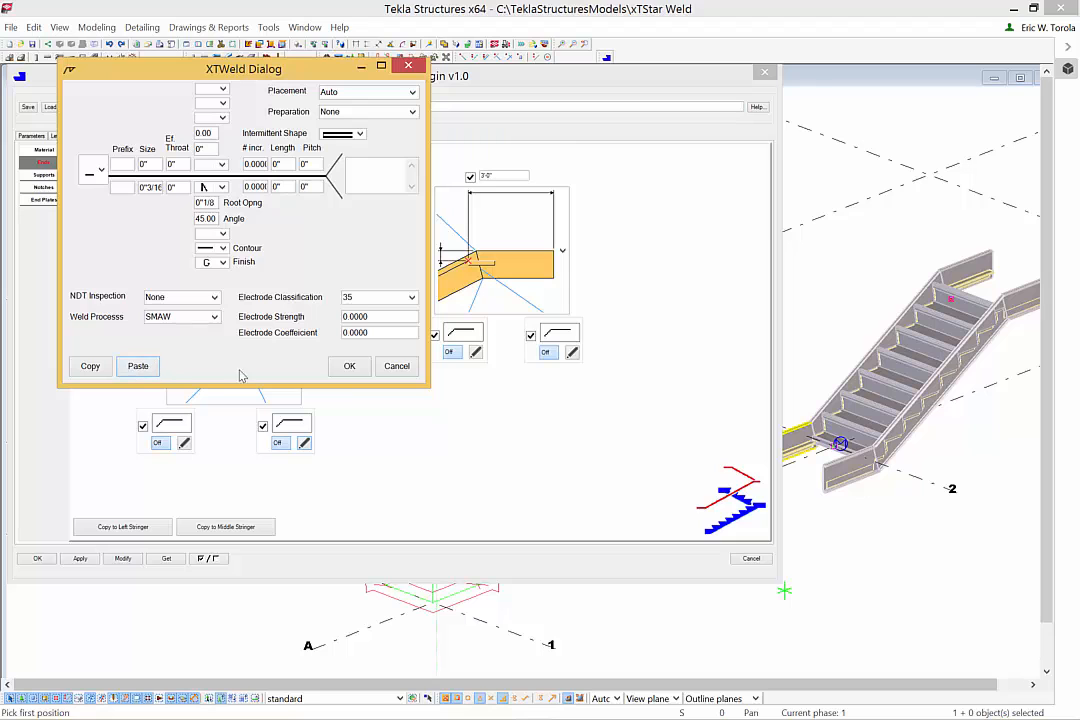
{"action": "left_click", "coordinate": [347, 366]}
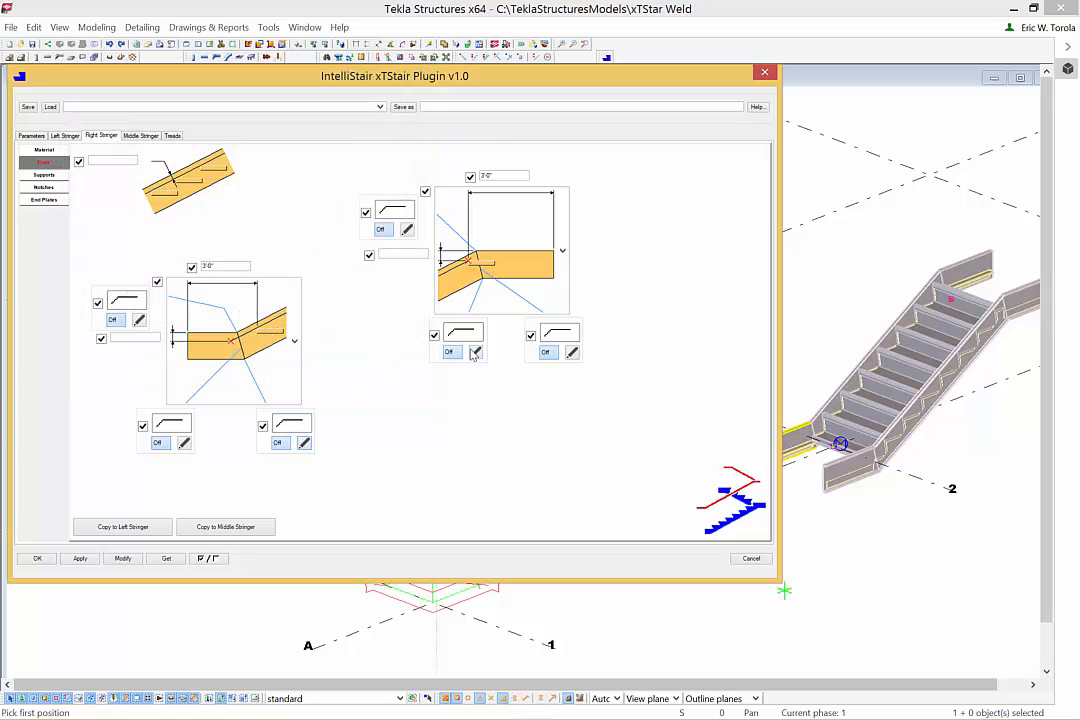
Paste the same weld settings into the upper-end welds at the underside and top of the right stringer's bend.
{"action": "left_click", "coordinate": [476, 354]}
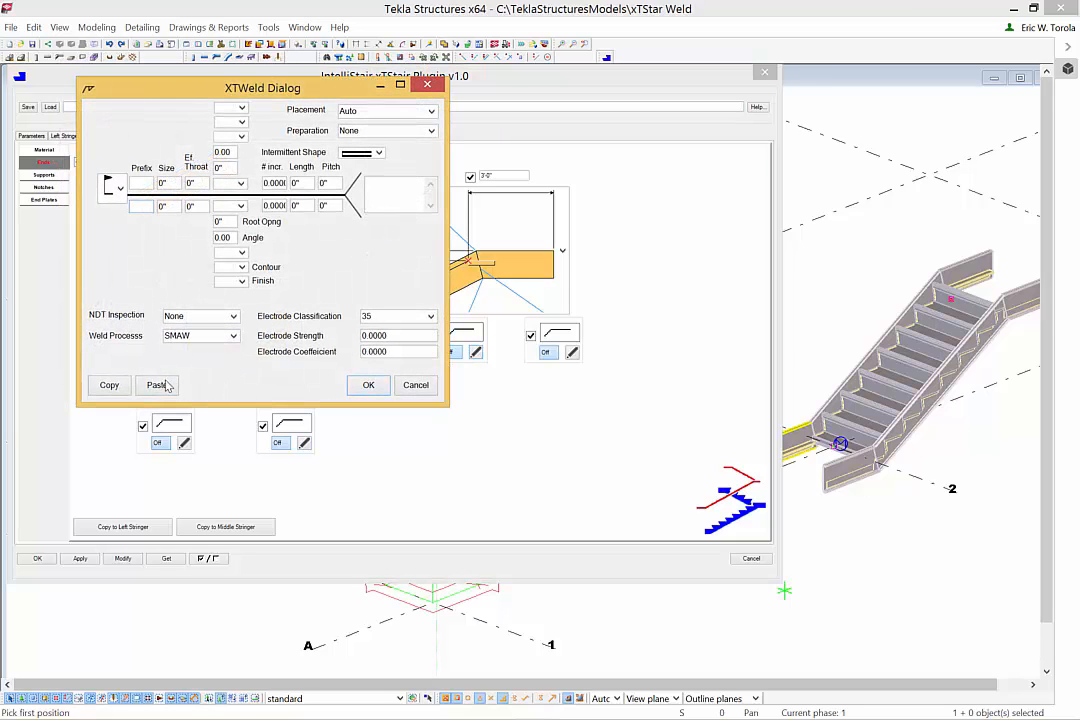
{"action": "left_click", "coordinate": [152, 387]}
{"action": "left_click", "coordinate": [366, 386]}
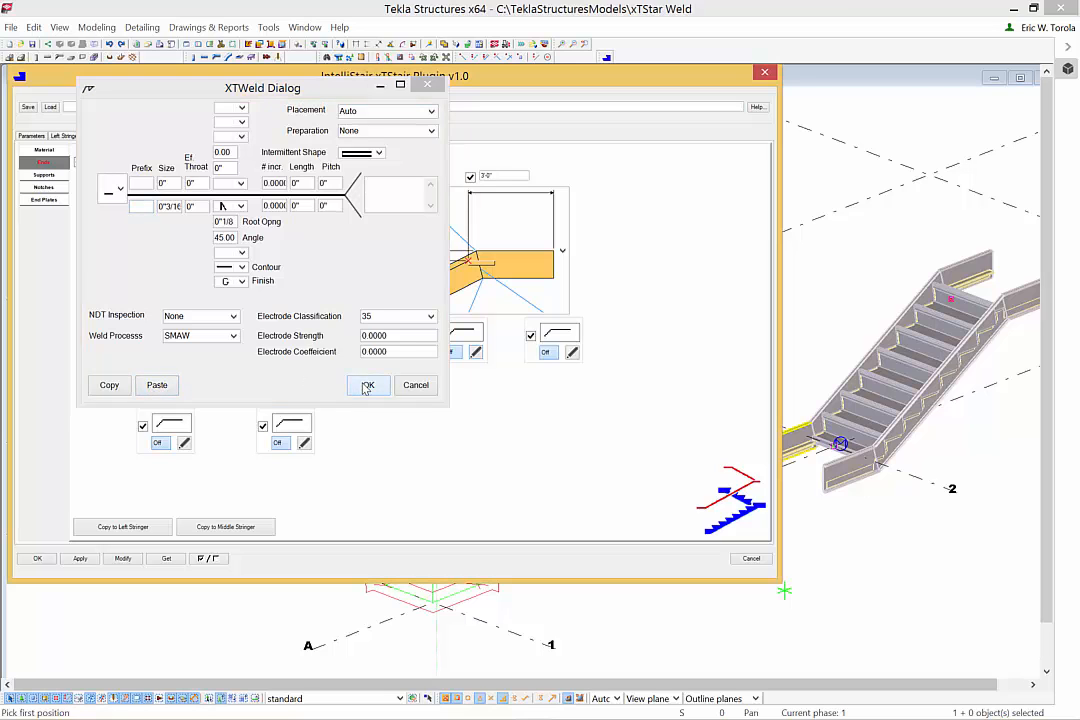
{"action": "left_click", "coordinate": [408, 231]}
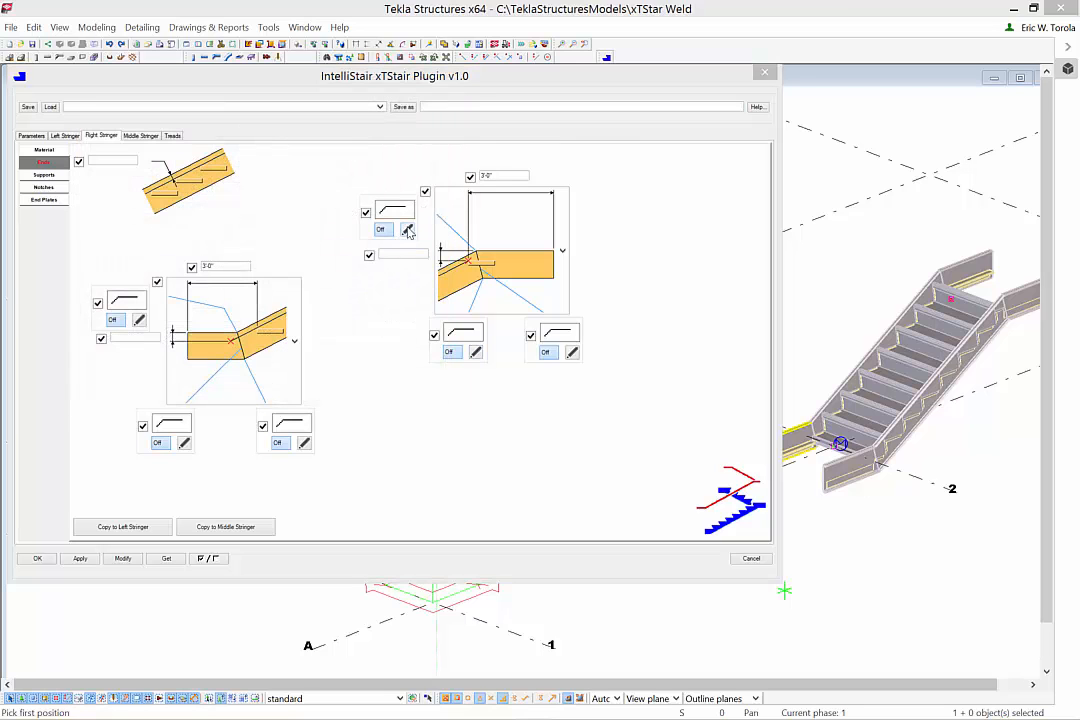
{"action": "left_click", "coordinate": [176, 404]}
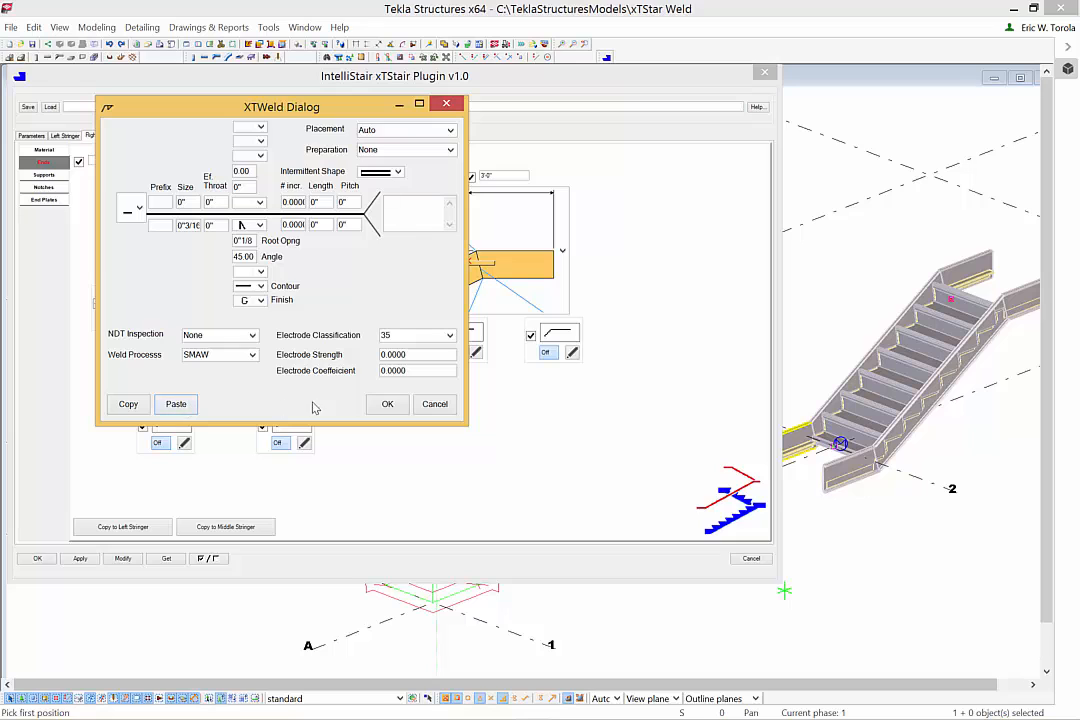
{"action": "left_click", "coordinate": [384, 404]}
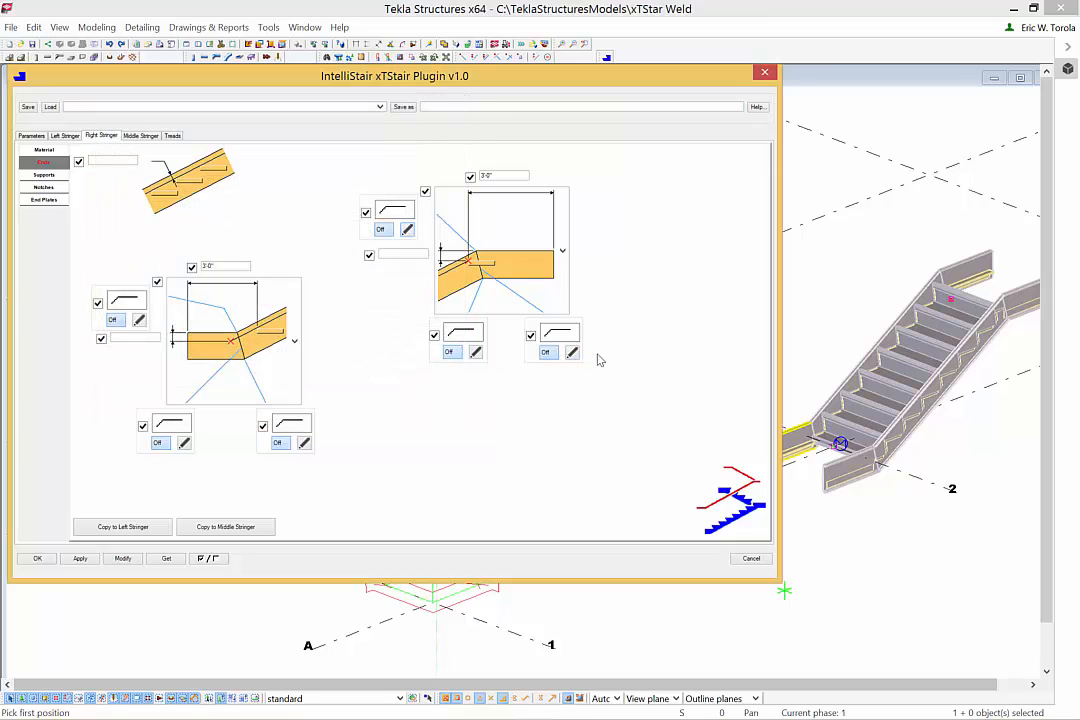
Paste the weld into the remaining upper-end weld, change it to a square groove with angle 0, and copy its settings.
{"action": "left_click", "coordinate": [572, 355]}
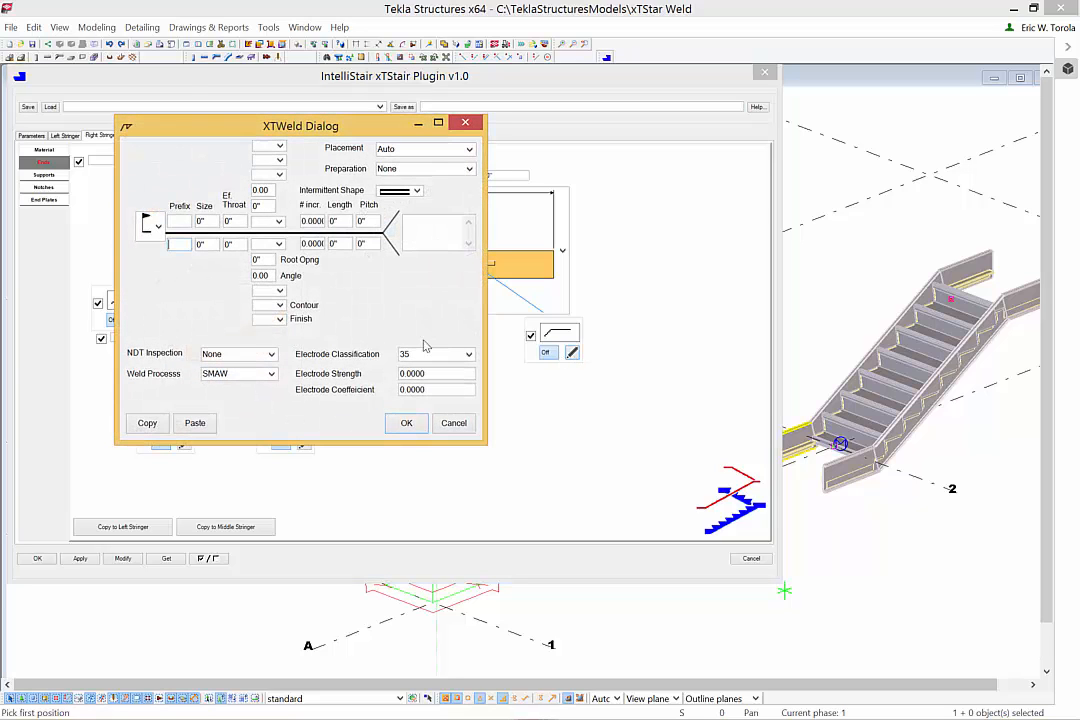
{"action": "left_click", "coordinate": [157, 229]}
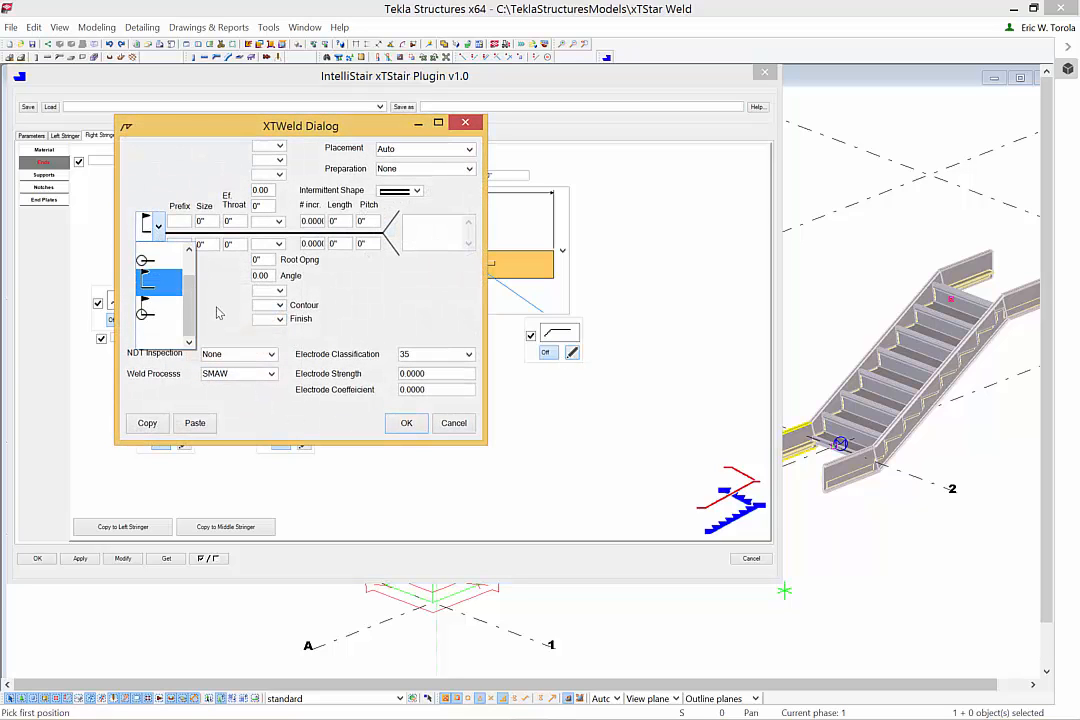
{"action": "left_click", "coordinate": [187, 263]}
{"action": "left_click", "coordinate": [184, 423]}
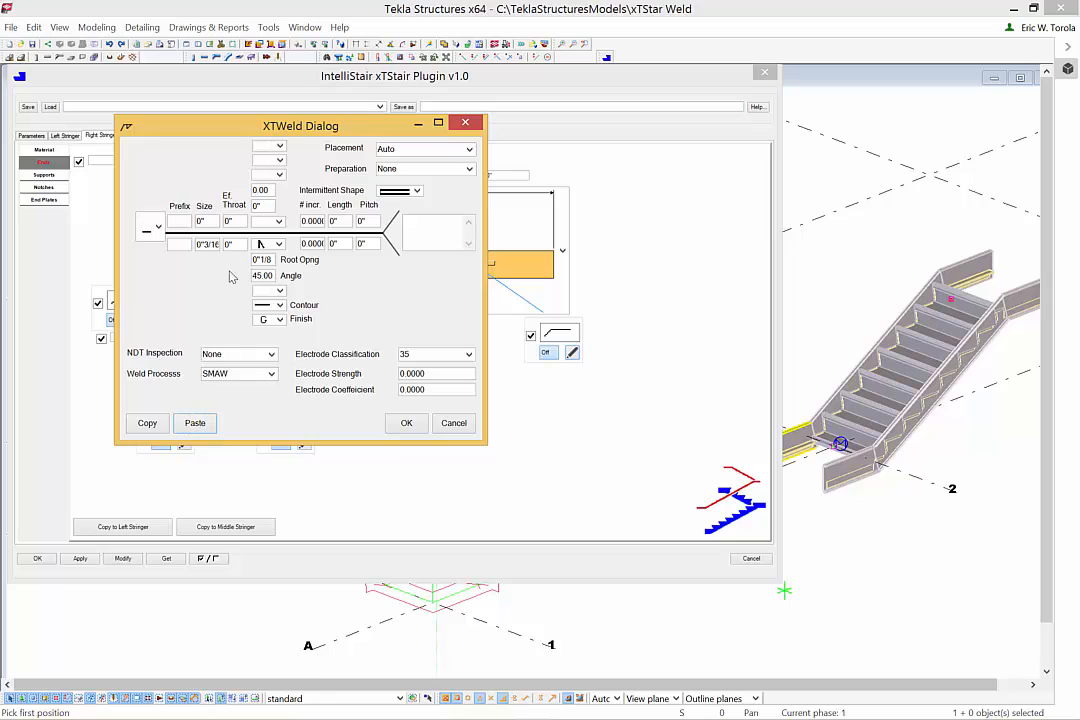
{"action": "left_click", "coordinate": [279, 245]}
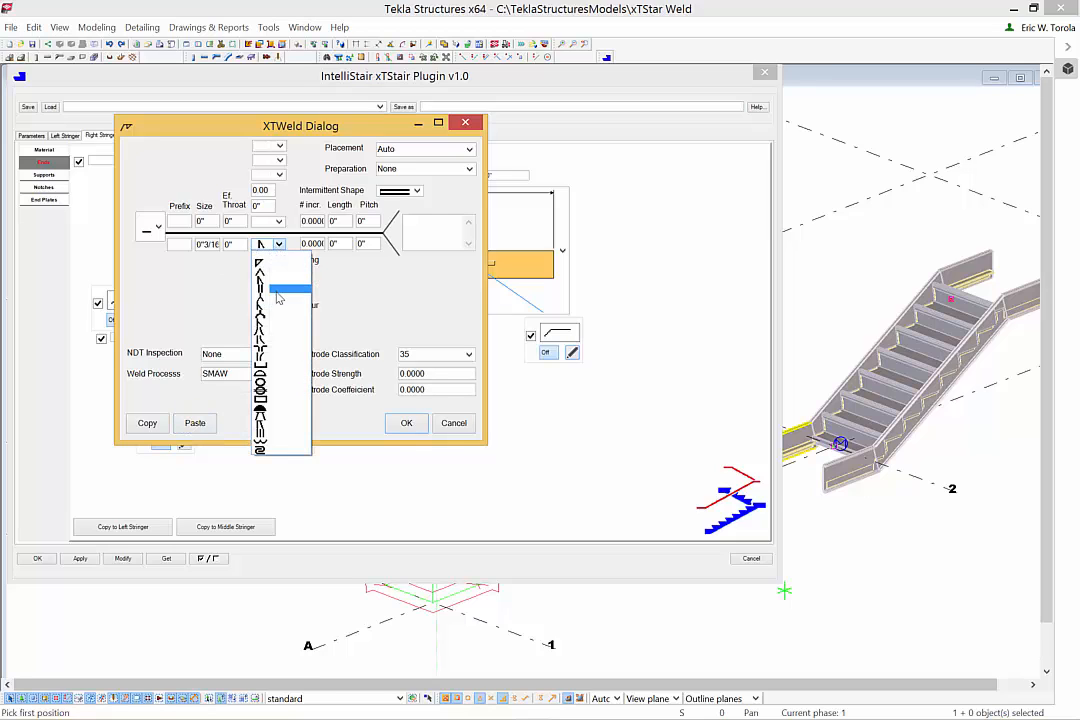
{"action": "left_click", "coordinate": [277, 292]}
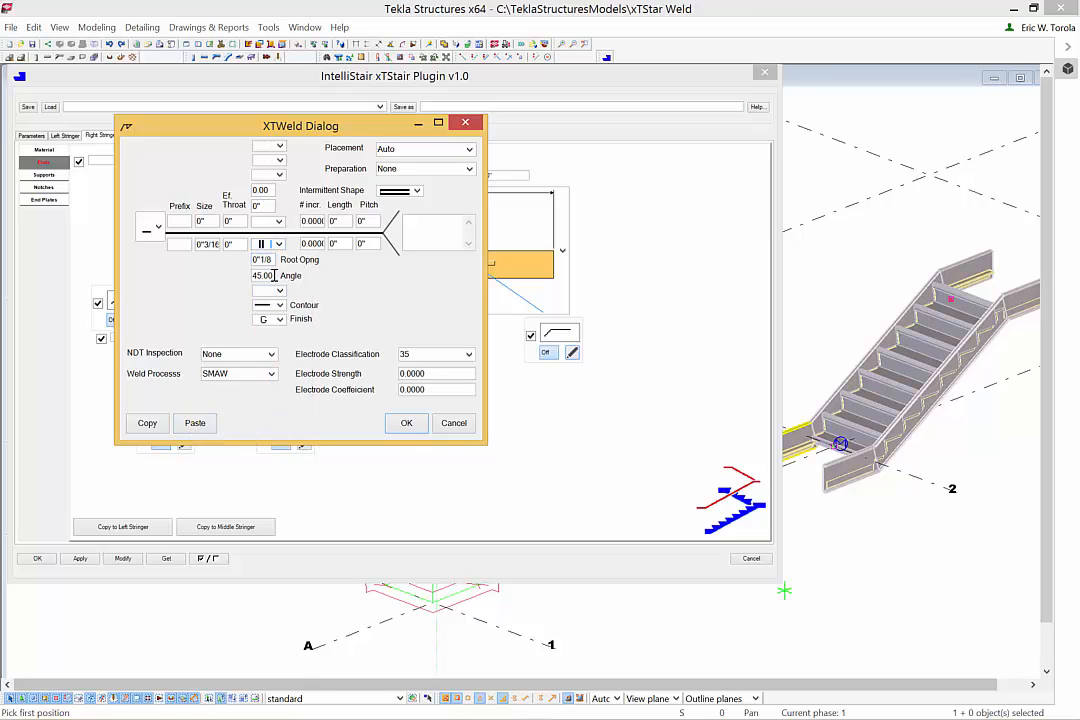
{"action": "left_click_drag", "start_coordinate": [274, 276], "coordinate": [231, 282]}
{"action": "type", "text": "0"}
{"action": "left_click", "coordinate": [144, 426]}
{"action": "left_click", "coordinate": [405, 423]}
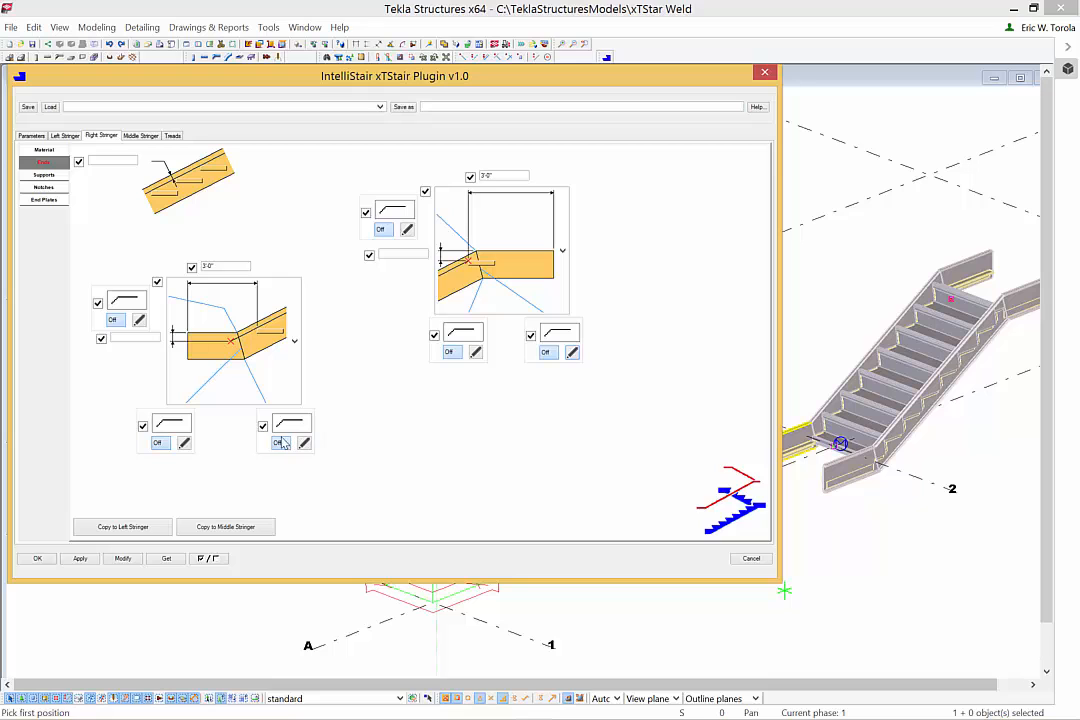
Paste the square-groove weld into the remaining lower-end weld and copy the right stringer's end settings to the left stringer.
{"action": "left_click", "coordinate": [184, 443]}
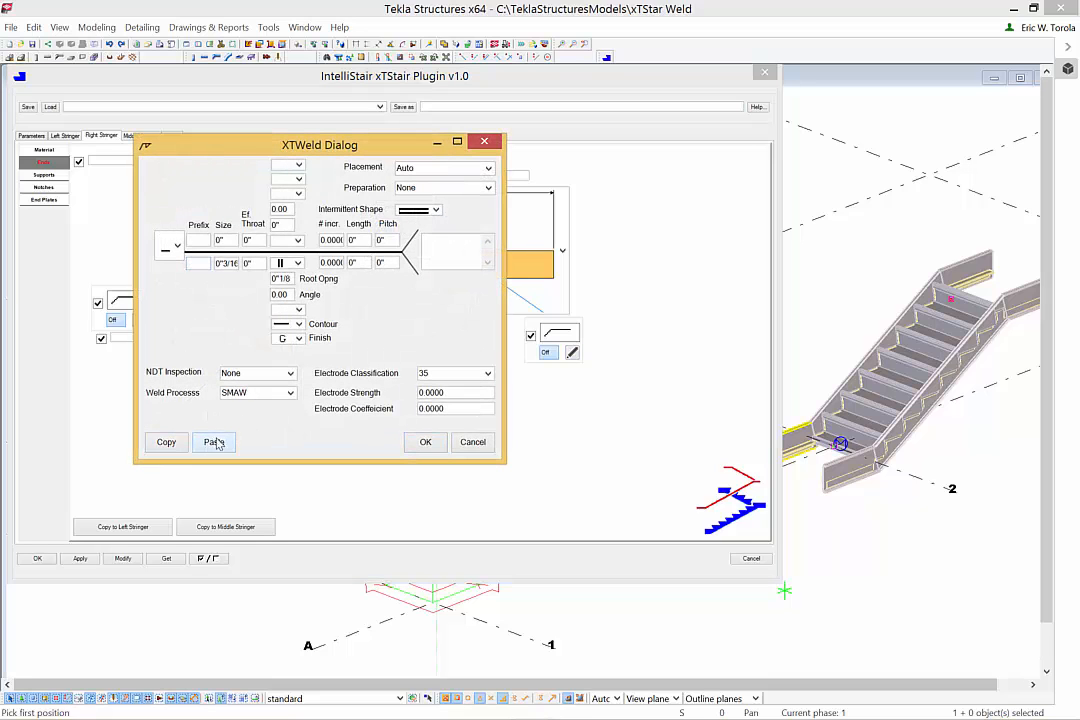
{"action": "left_click", "coordinate": [425, 442]}
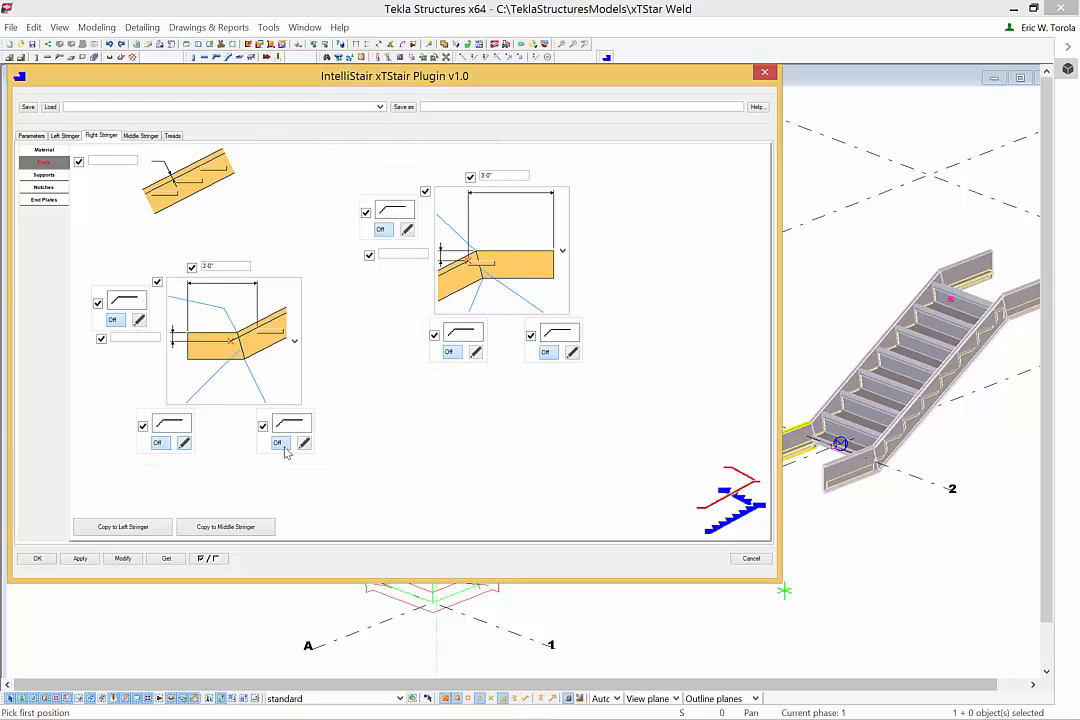
{"action": "left_click", "coordinate": [112, 320]}
{"action": "left_click", "coordinate": [112, 320]}
{"action": "left_click", "coordinate": [137, 530]}
Paste the weld into the lower support's bottom weld and make it a fillet with 0" root opening and no contour or finish.
{"action": "left_click", "coordinate": [58, 175]}
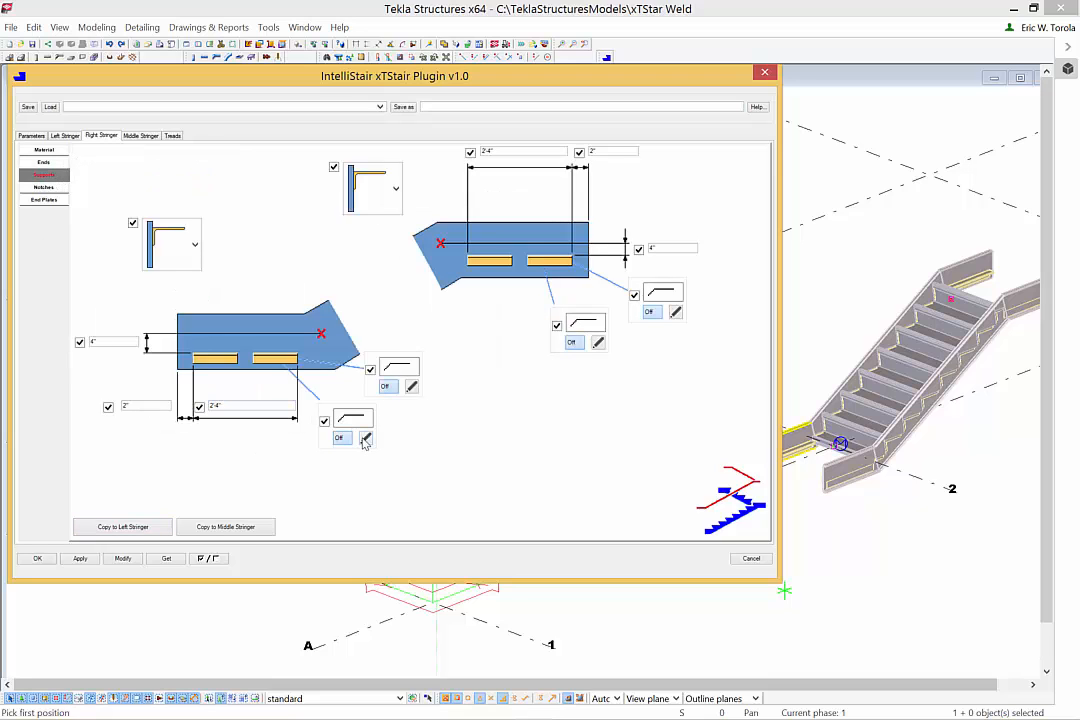
{"action": "left_click", "coordinate": [366, 441]}
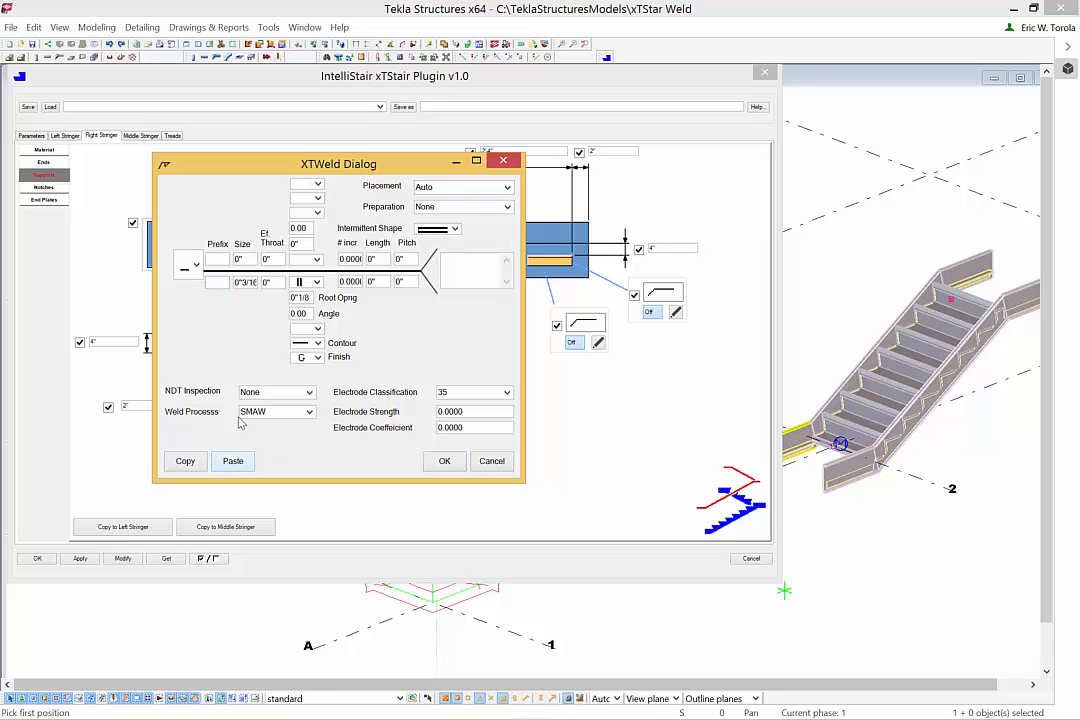
{"action": "left_click", "coordinate": [308, 282]}
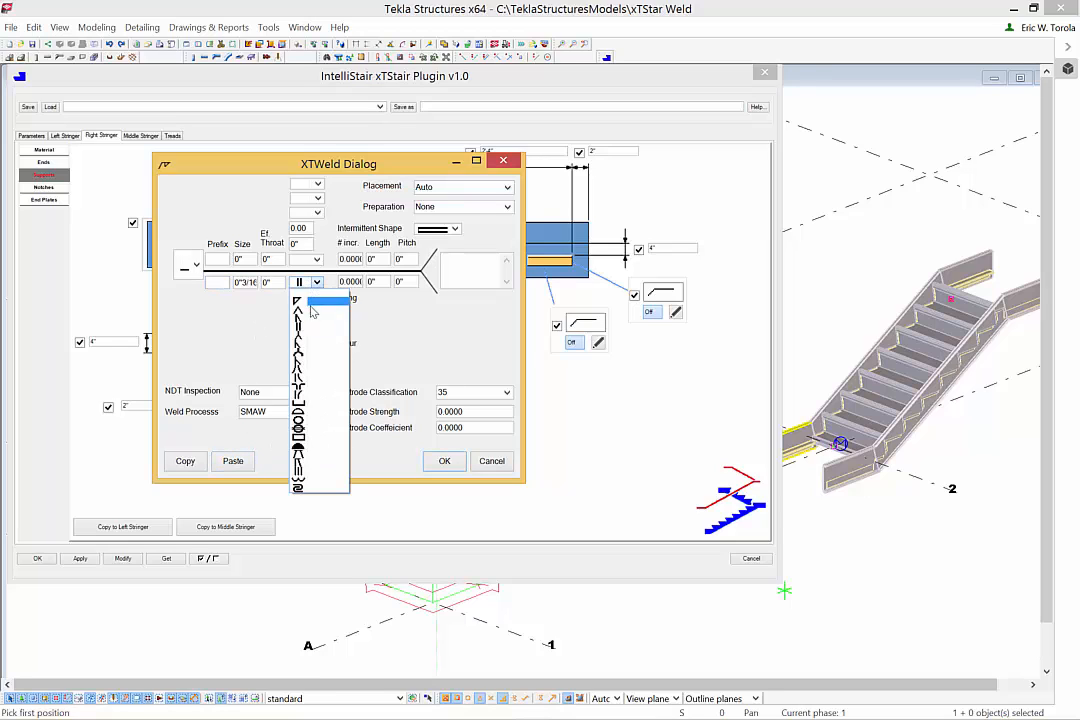
{"action": "left_click", "coordinate": [312, 304]}
{"action": "double_click", "coordinate": [306, 298]}
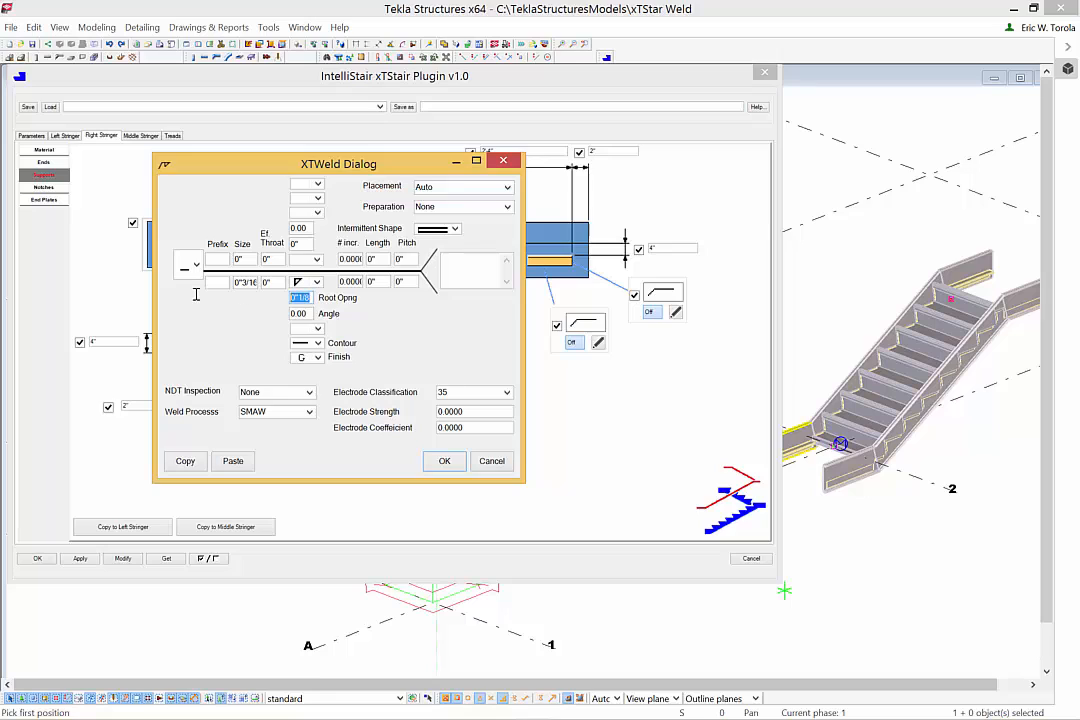
{"action": "type", "text": "0"}
{"action": "left_click", "coordinate": [317, 343]}
{"action": "left_click", "coordinate": [316, 356]}
{"action": "left_click", "coordinate": [317, 357]}
{"action": "left_click", "coordinate": [310, 368]}
Set the support weld's length to 3" and pitch to 9" and make its shape chain intermittent.
{"action": "left_click_drag", "start_coordinate": [344, 280], "coordinate": [340, 282]}
{"action": "key", "text": "Tab"}
{"action": "left_click", "coordinate": [455, 229]}
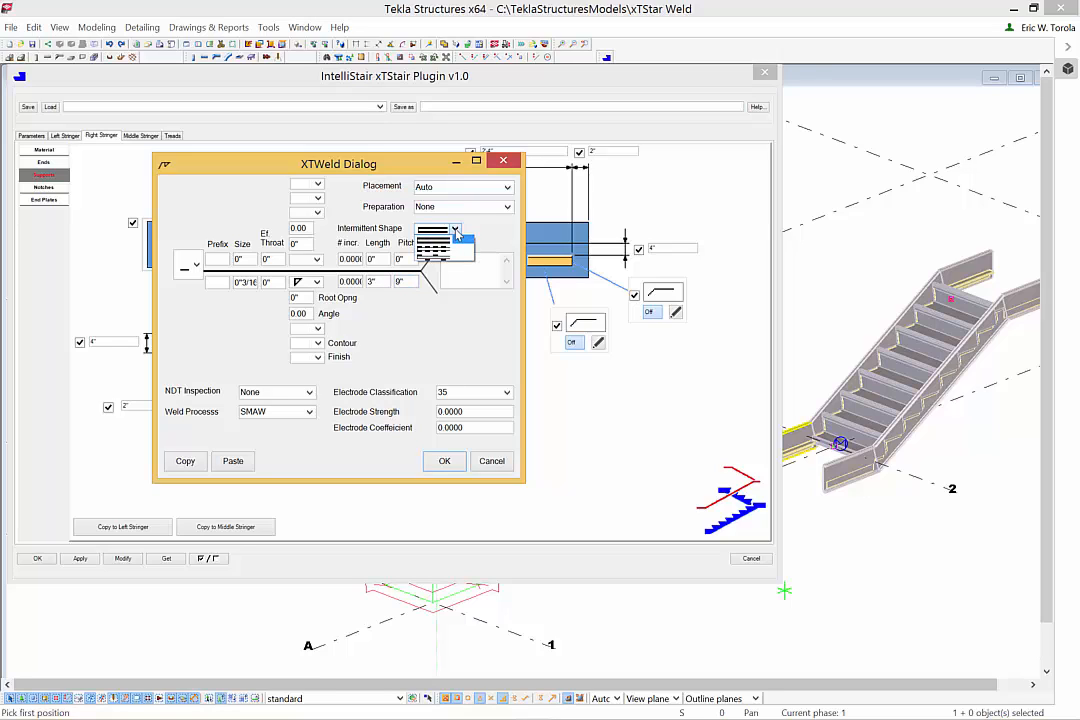
{"action": "left_click", "coordinate": [456, 244]}
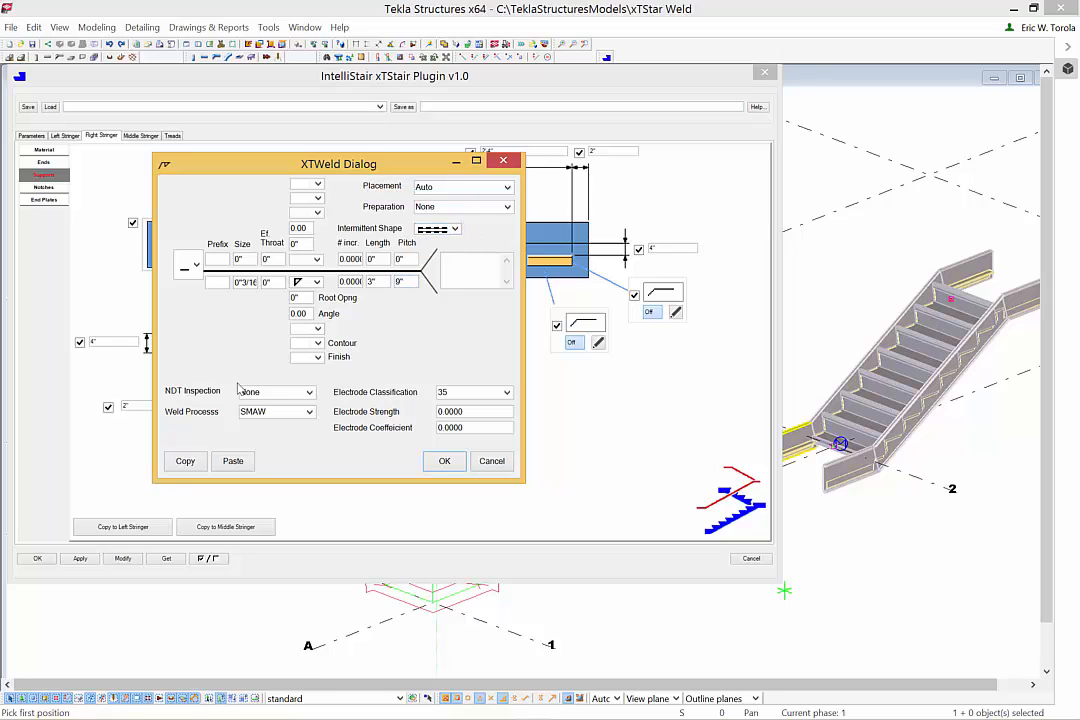
Copy the intermittent fillet weld's settings to the matching bottom weld of the upper support.
{"action": "left_click", "coordinate": [189, 463]}
{"action": "left_click", "coordinate": [444, 461]}
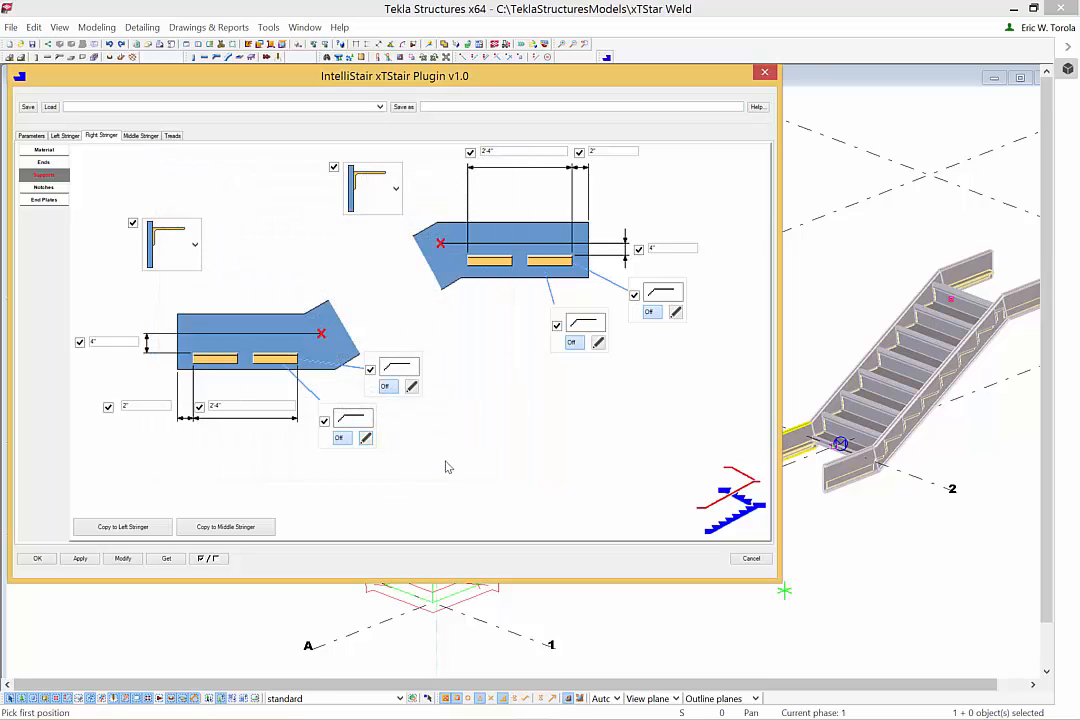
{"action": "left_click", "coordinate": [598, 343]}
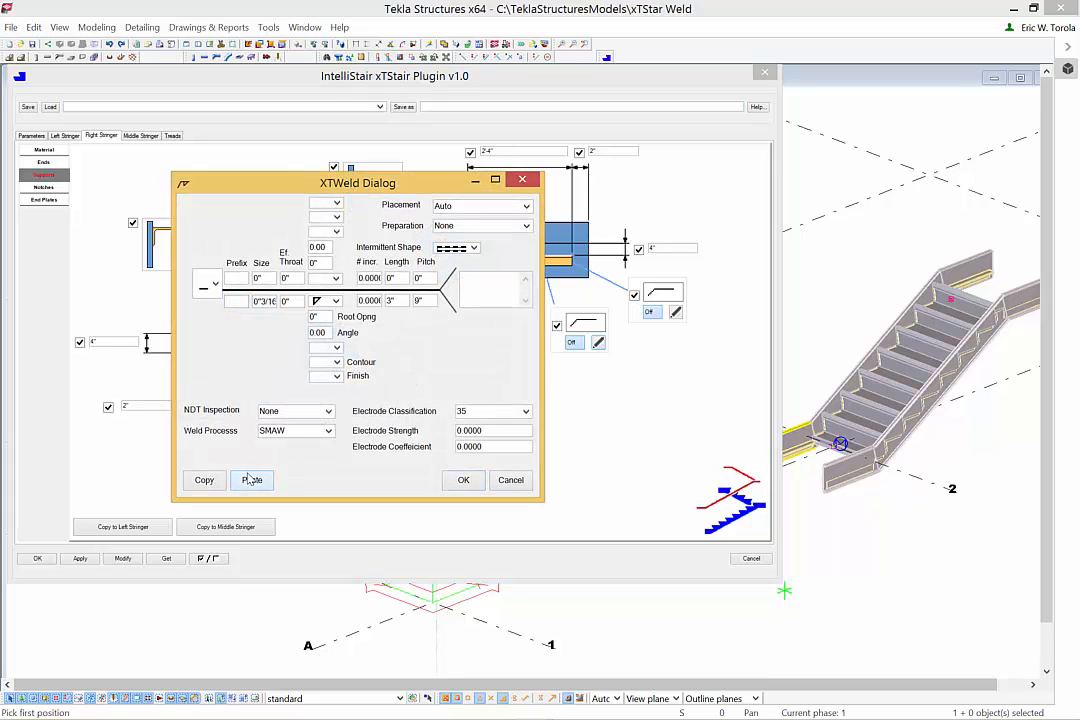
{"action": "left_click", "coordinate": [461, 481]}
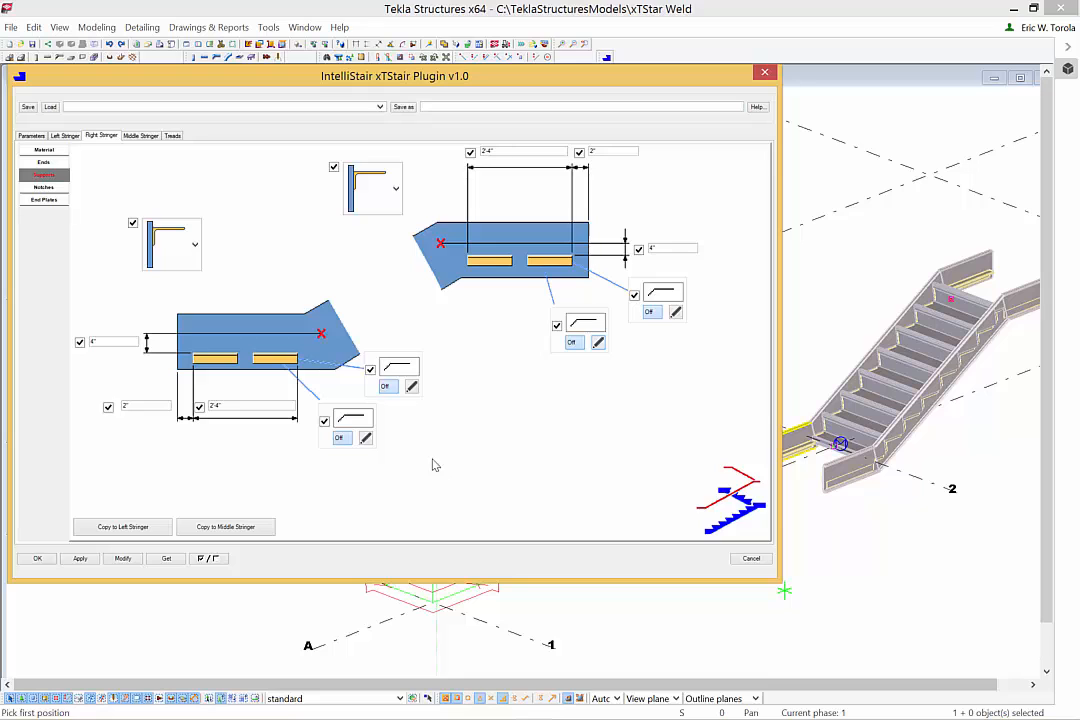
Paste the fillet into the lower support's end weld, make it continuous with pitch 0 and length 1", and copy its settings.
{"action": "left_click", "coordinate": [411, 387]}
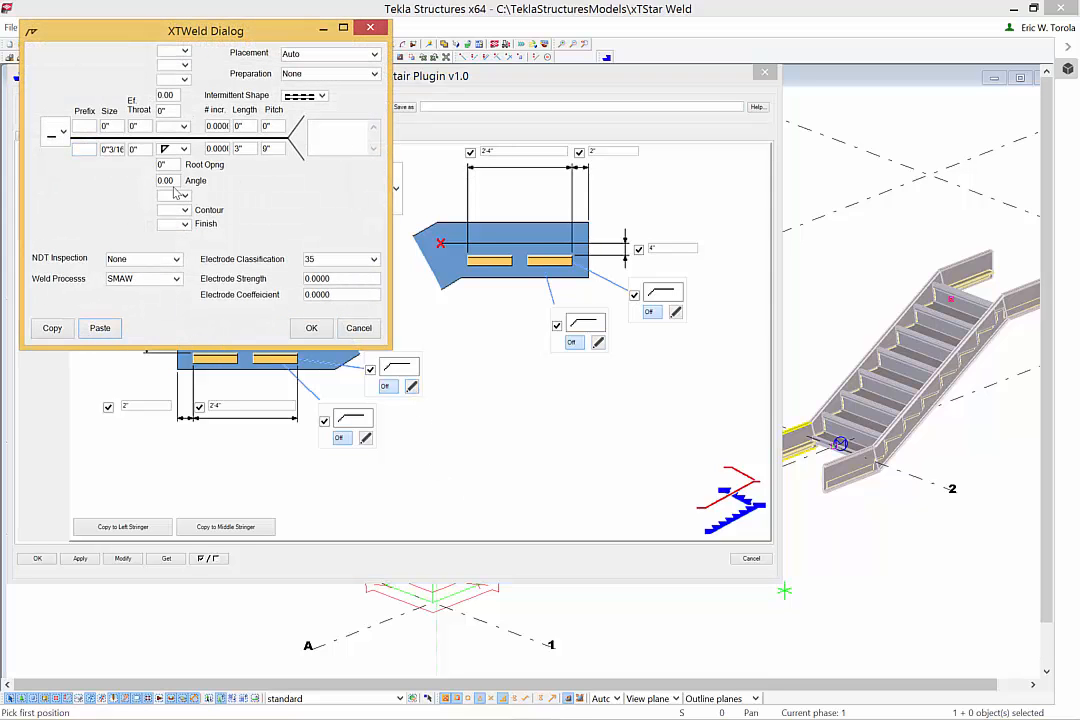
{"action": "left_click", "coordinate": [321, 95]}
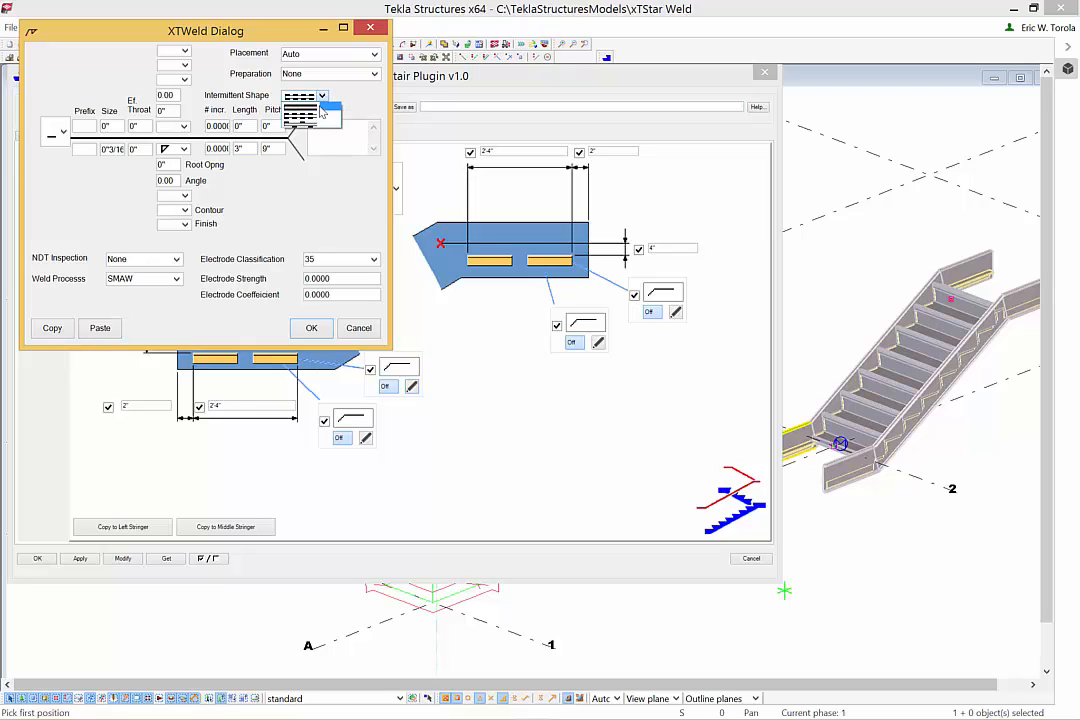
{"action": "left_click", "coordinate": [320, 106]}
{"action": "double_click", "coordinate": [267, 148]}
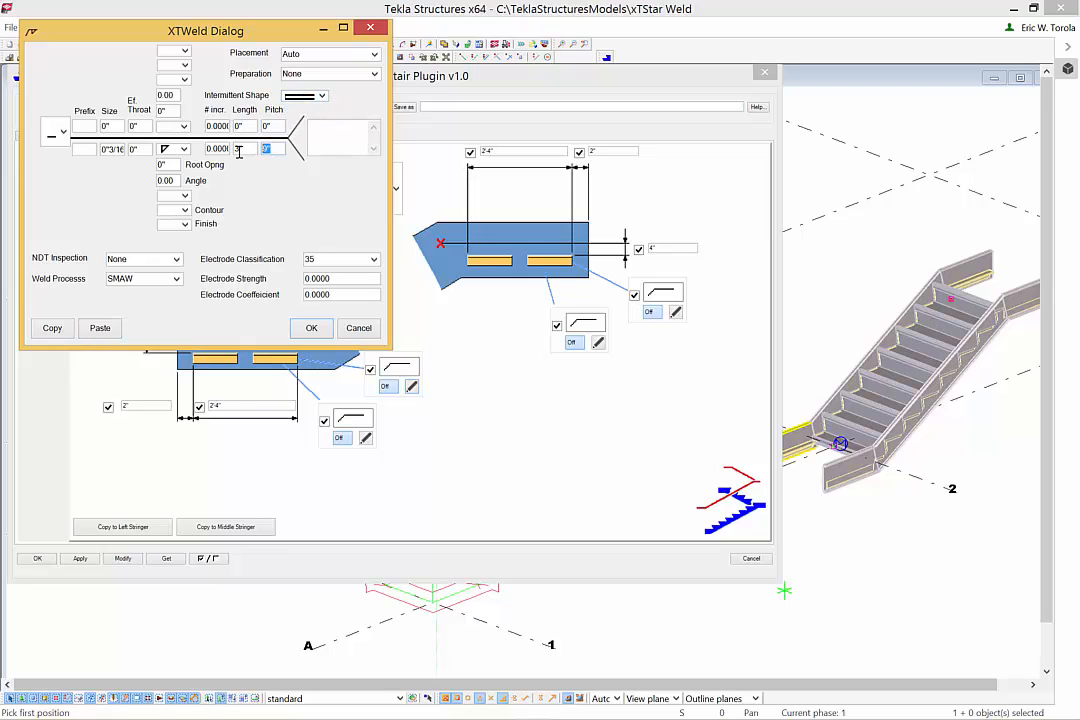
{"action": "type", "text": "0"}
{"action": "double_click", "coordinate": [244, 149]}
{"action": "type", "text": "1"}
{"action": "left_click", "coordinate": [52, 329]}
{"action": "left_click", "coordinate": [310, 329]}
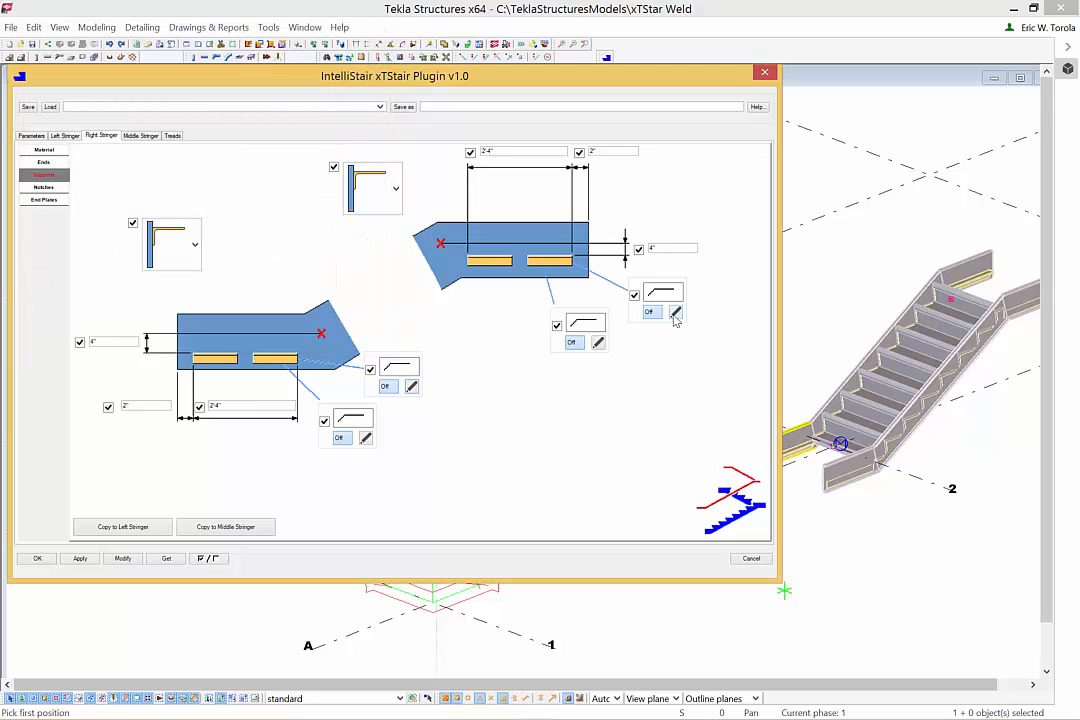
Paste the 1" continuous fillet into the upper support's end weld and copy the support settings to the left stringer.
{"action": "left_click", "coordinate": [675, 313]}
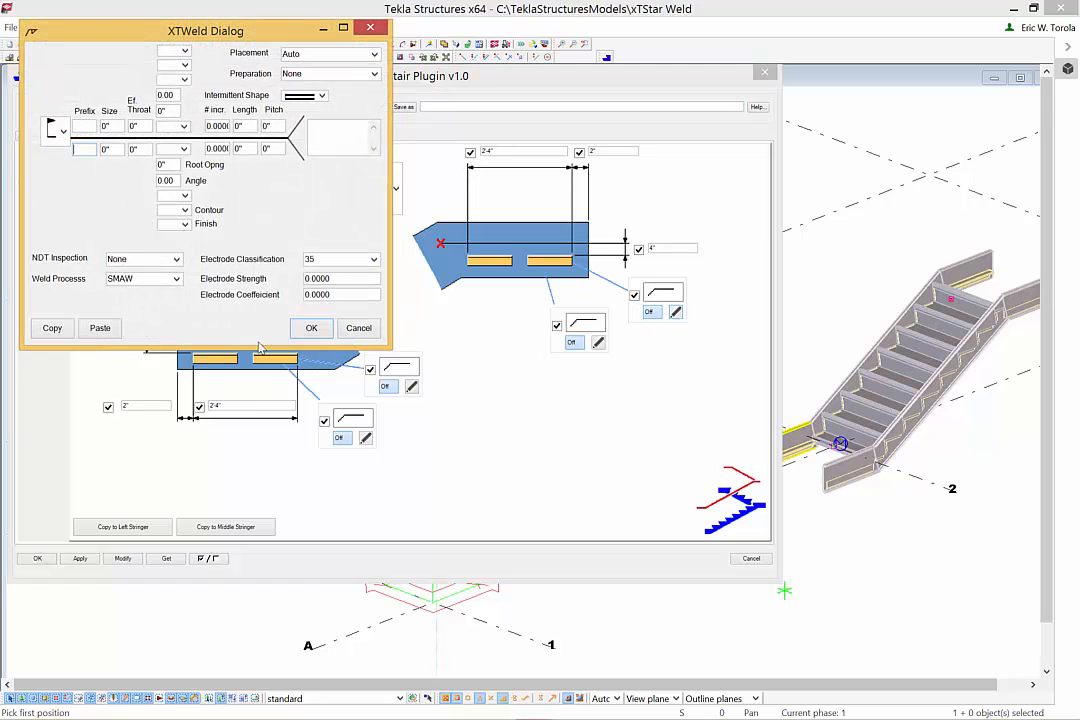
{"action": "left_click", "coordinate": [100, 330]}
{"action": "left_click", "coordinate": [311, 328]}
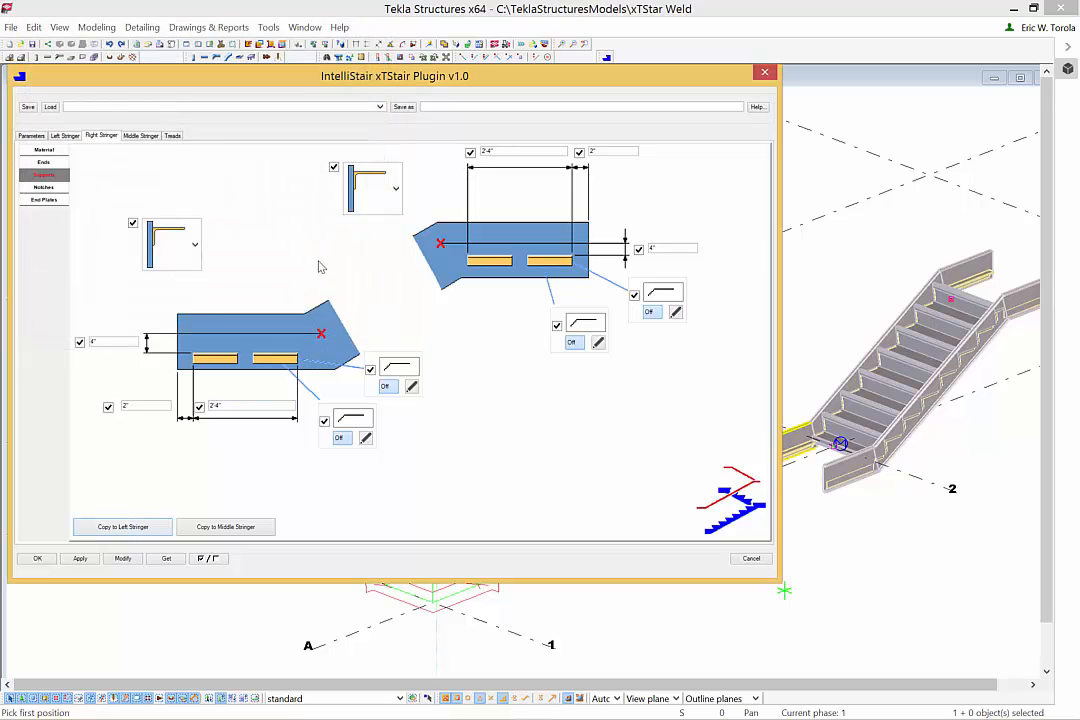
Paste the copied fillet weld into the tread pan supports' general support-to-stringer weld and set its size to 1/8".
{"action": "left_click", "coordinate": [174, 137]}
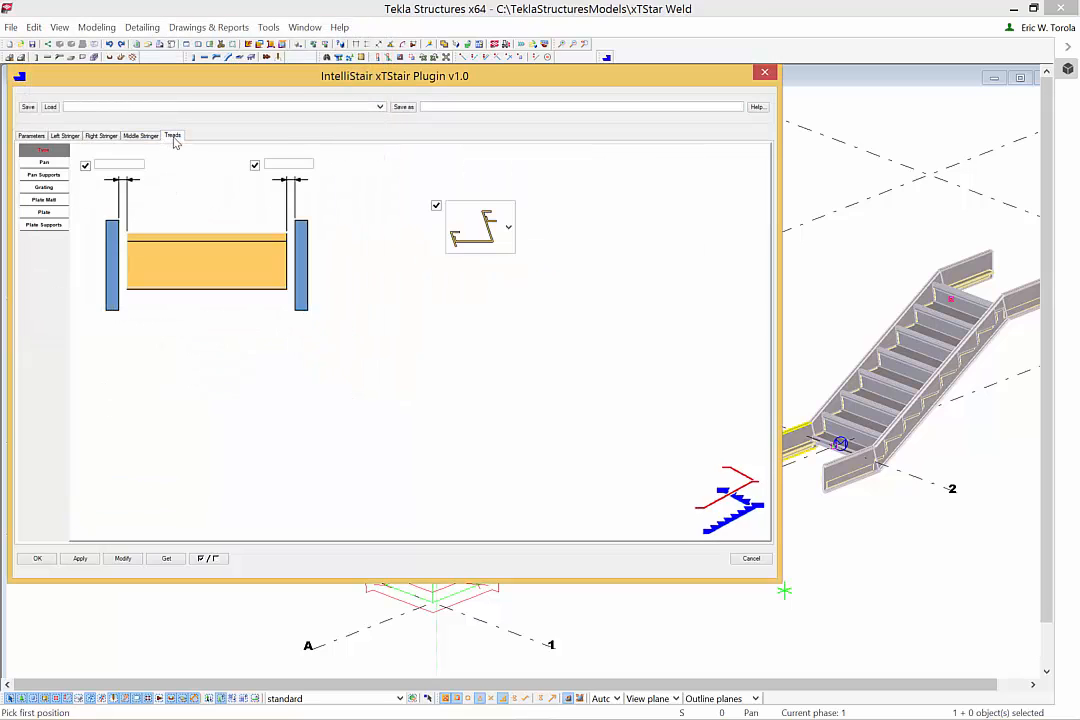
{"action": "left_click", "coordinate": [50, 176]}
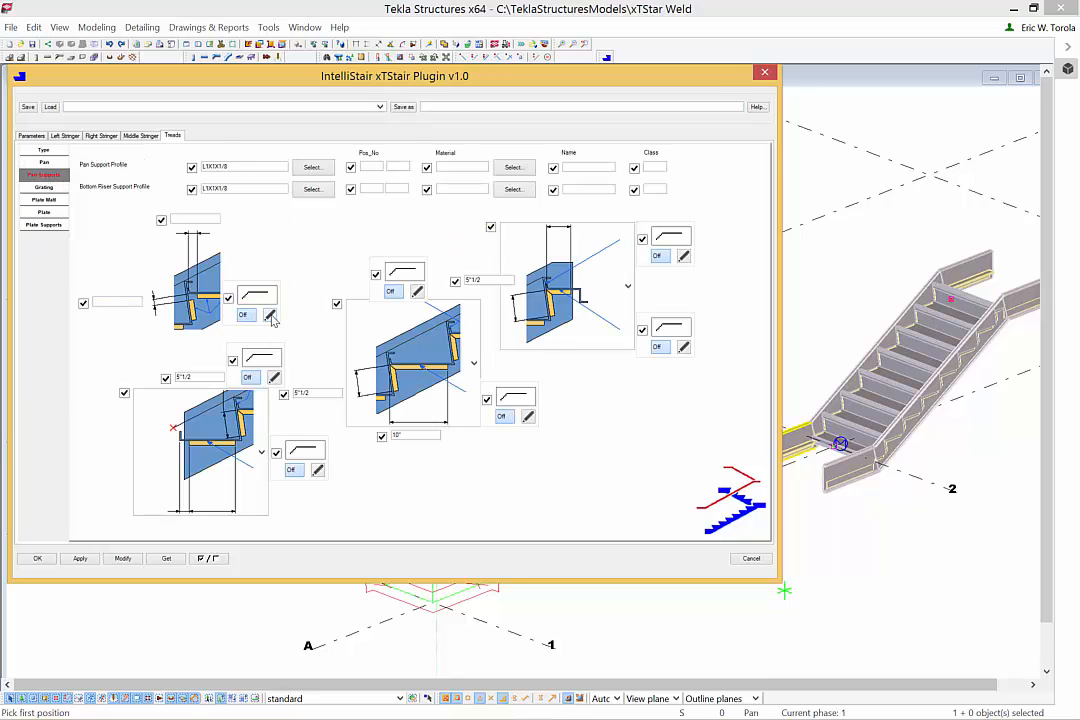
{"action": "left_click", "coordinate": [270, 316]}
{"action": "left_click", "coordinate": [119, 347]}
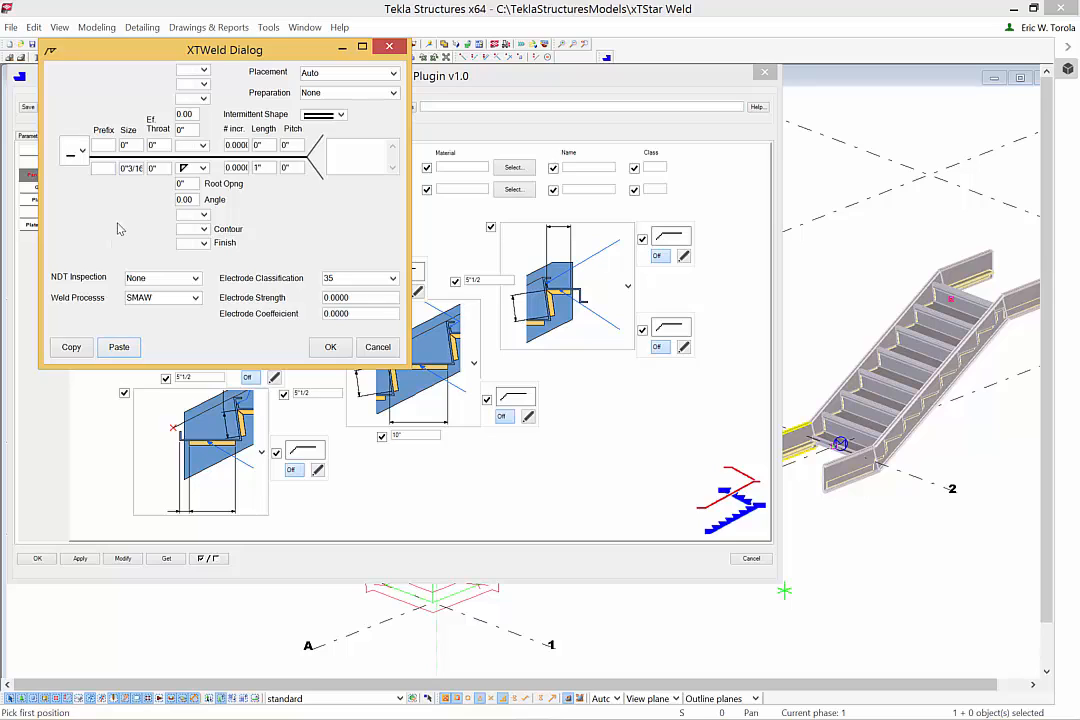
{"action": "double_click", "coordinate": [133, 167]}
{"action": "type", "text": "1/8"}
Set the pan-support weld's pitch to 4", make its shape chain intermittent, and copy its settings.
{"action": "double_click", "coordinate": [296, 167]}
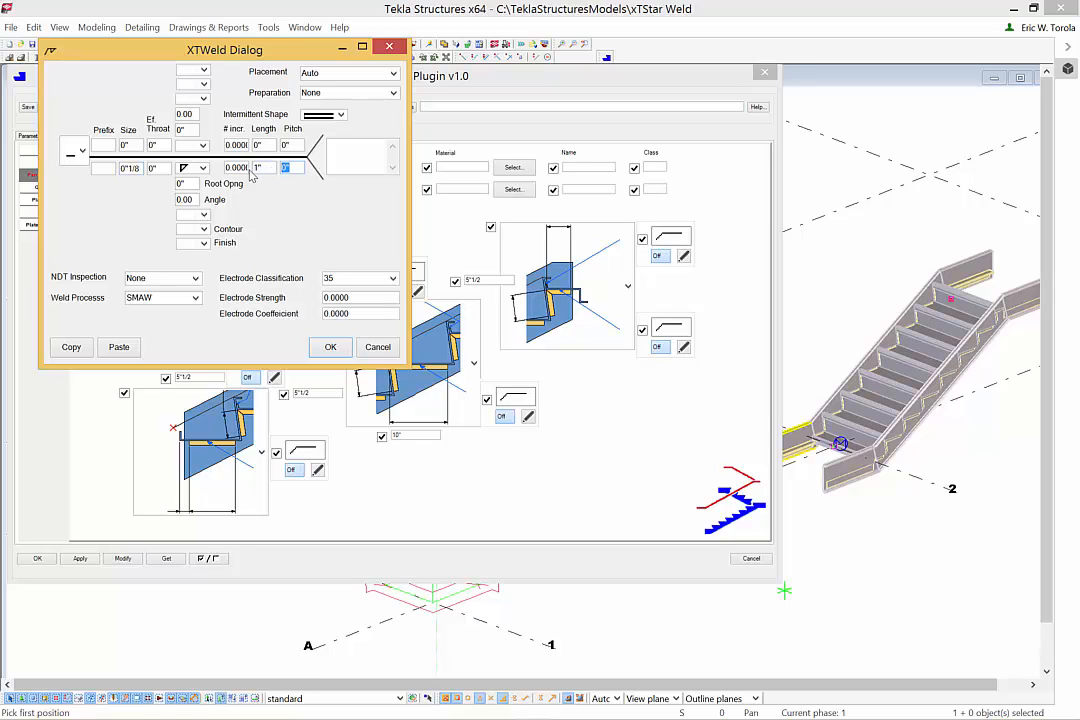
{"action": "left_click", "coordinate": [340, 115]}
{"action": "left_click", "coordinate": [340, 136]}
{"action": "left_click", "coordinate": [322, 349]}
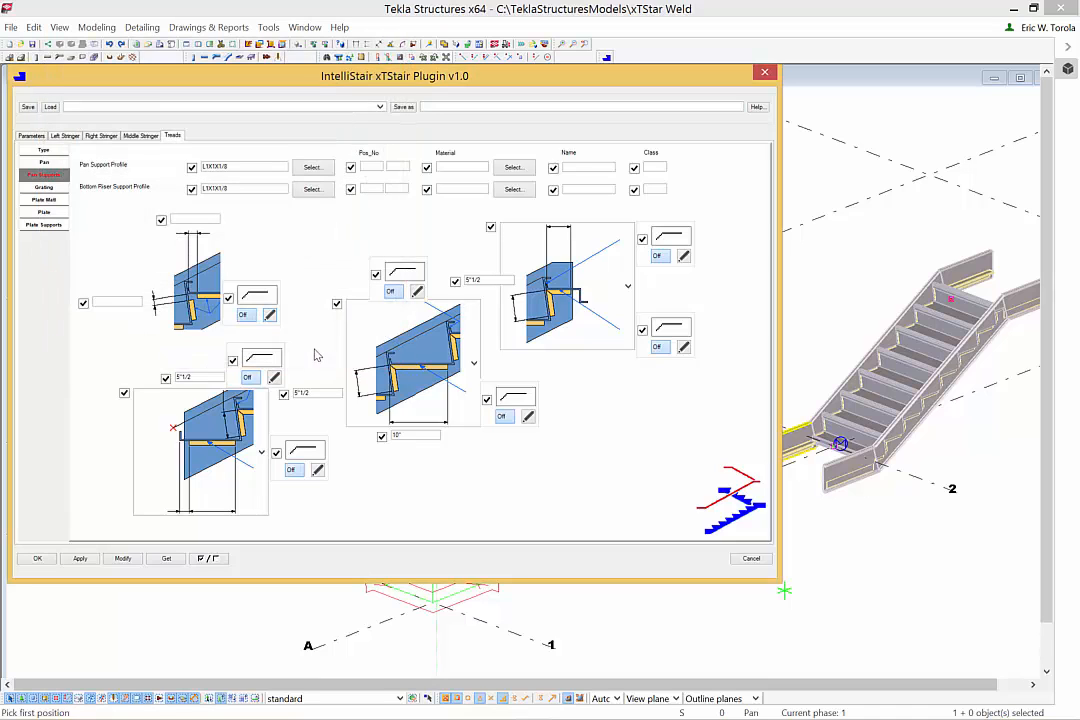
Paste the 1/8" intermittent fillet into the bottom tread's pan weld, make it a flagged site weld, and copy its settings.
{"action": "left_click", "coordinate": [318, 471]}
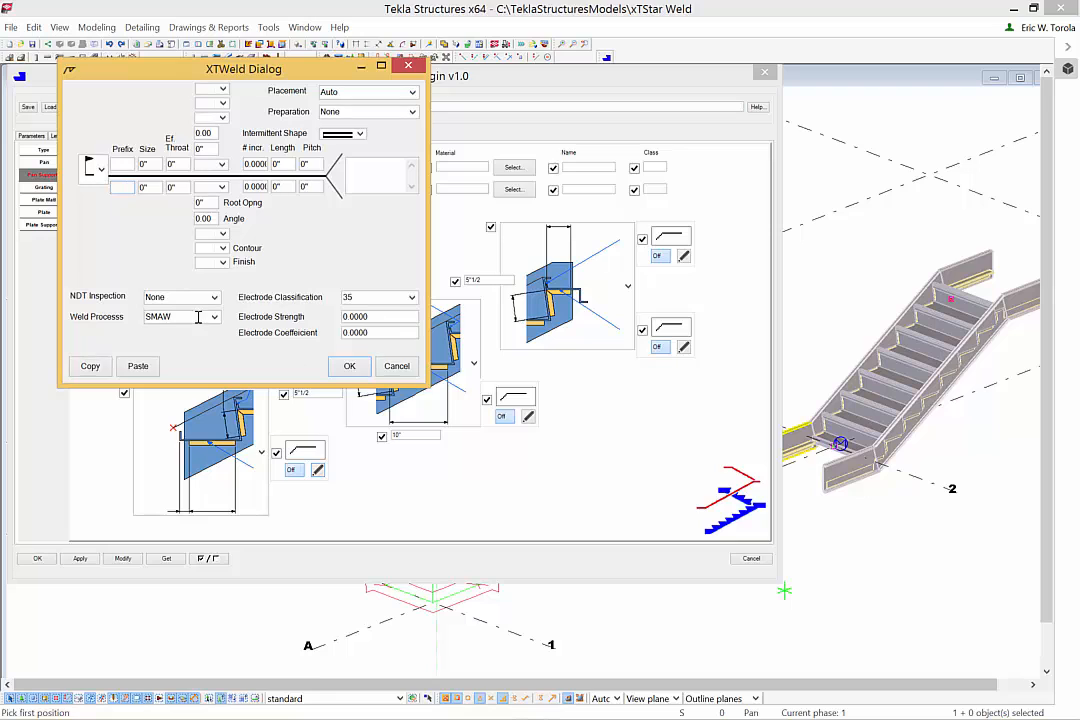
{"action": "left_click", "coordinate": [135, 368]}
{"action": "left_click", "coordinate": [90, 163]}
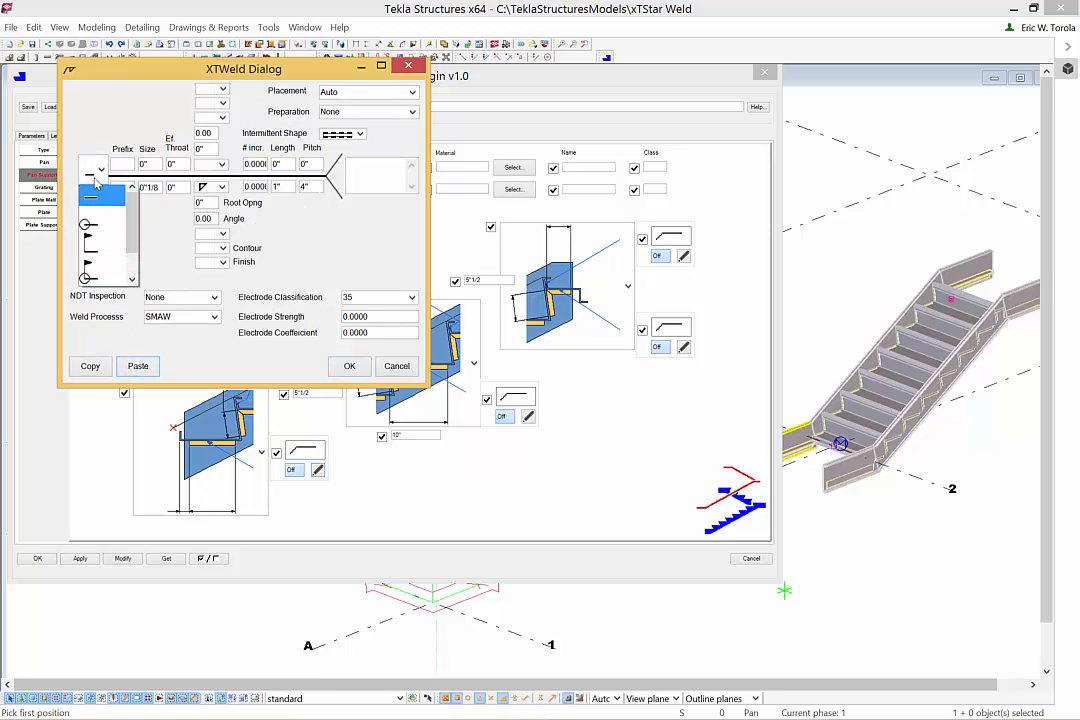
{"action": "left_click", "coordinate": [110, 249]}
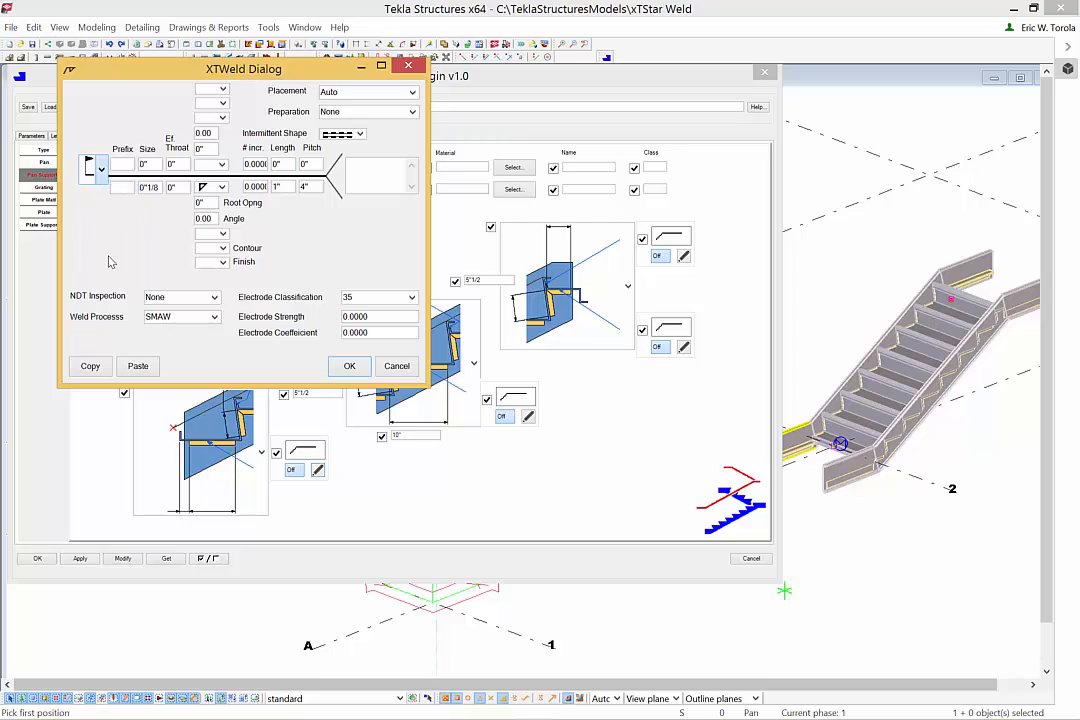
{"action": "left_click", "coordinate": [101, 370]}
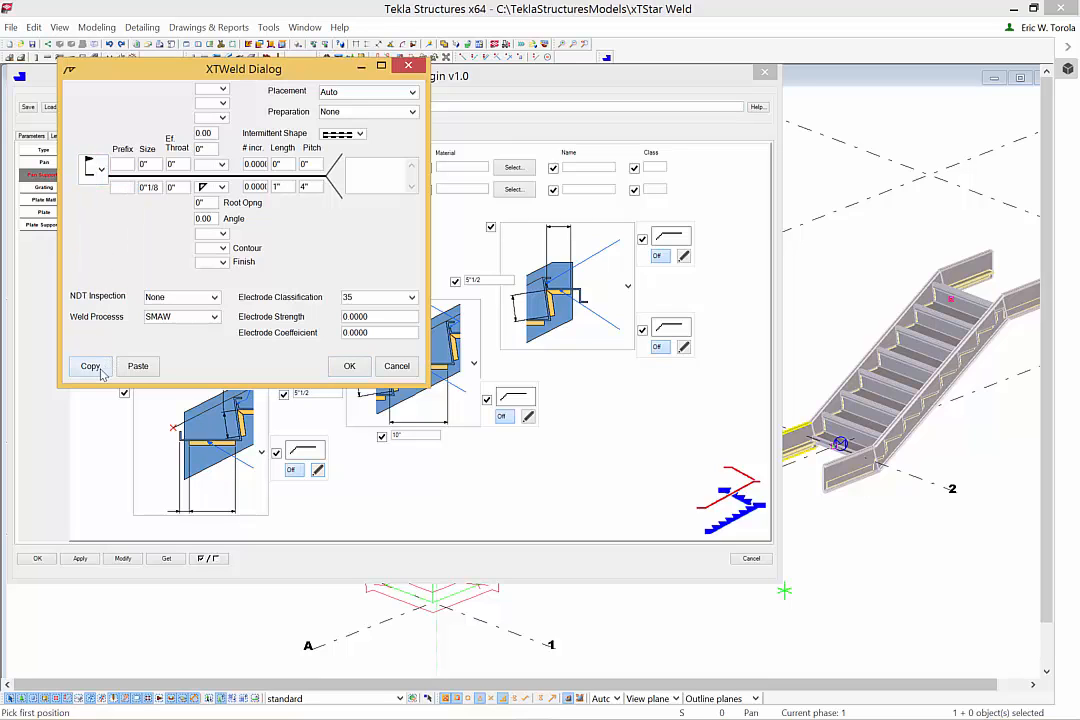
{"action": "left_click", "coordinate": [349, 367]}
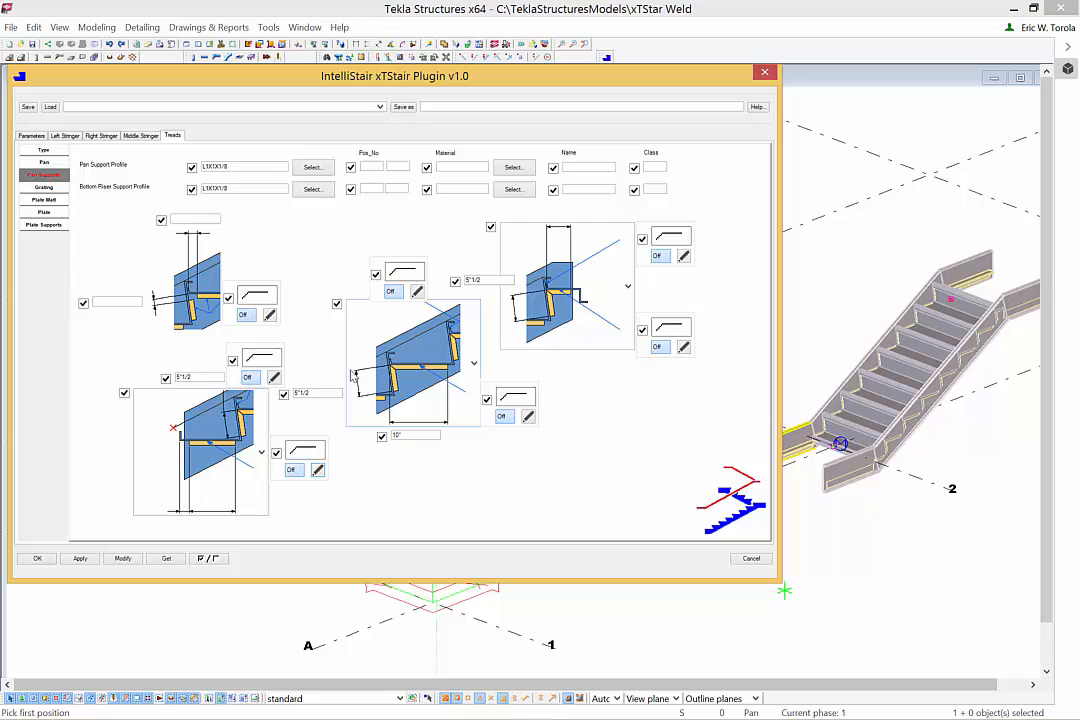
{"action": "left_click", "coordinate": [405, 383]}
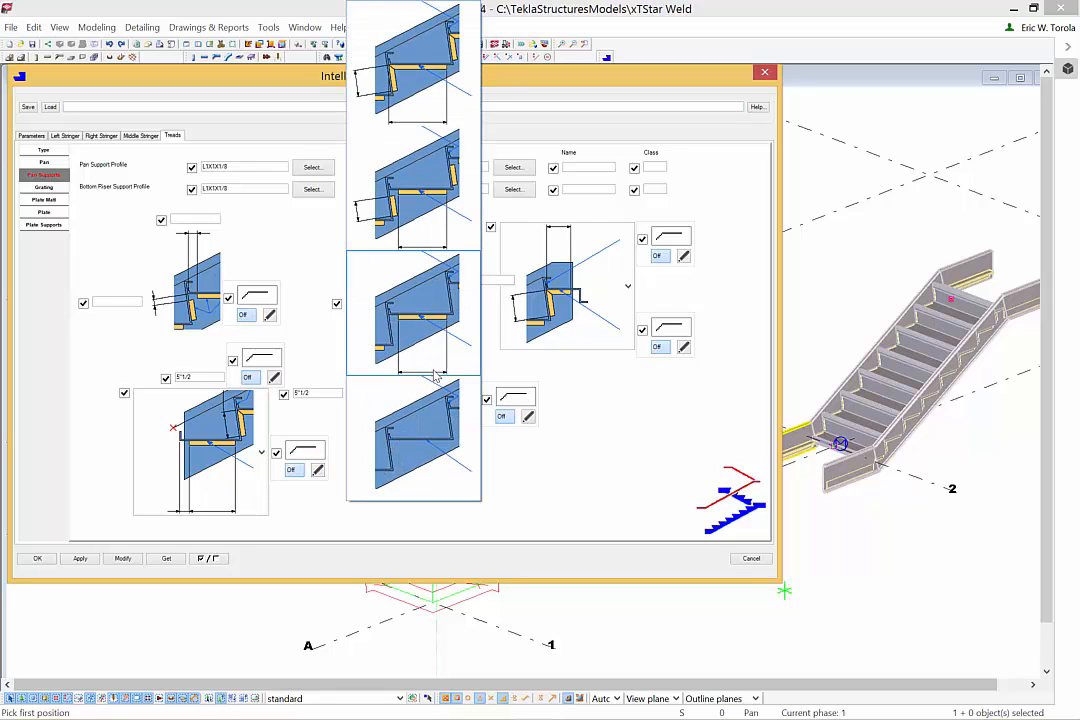
{"action": "left_click", "coordinate": [441, 456]}
{"action": "left_click", "coordinate": [431, 407]}
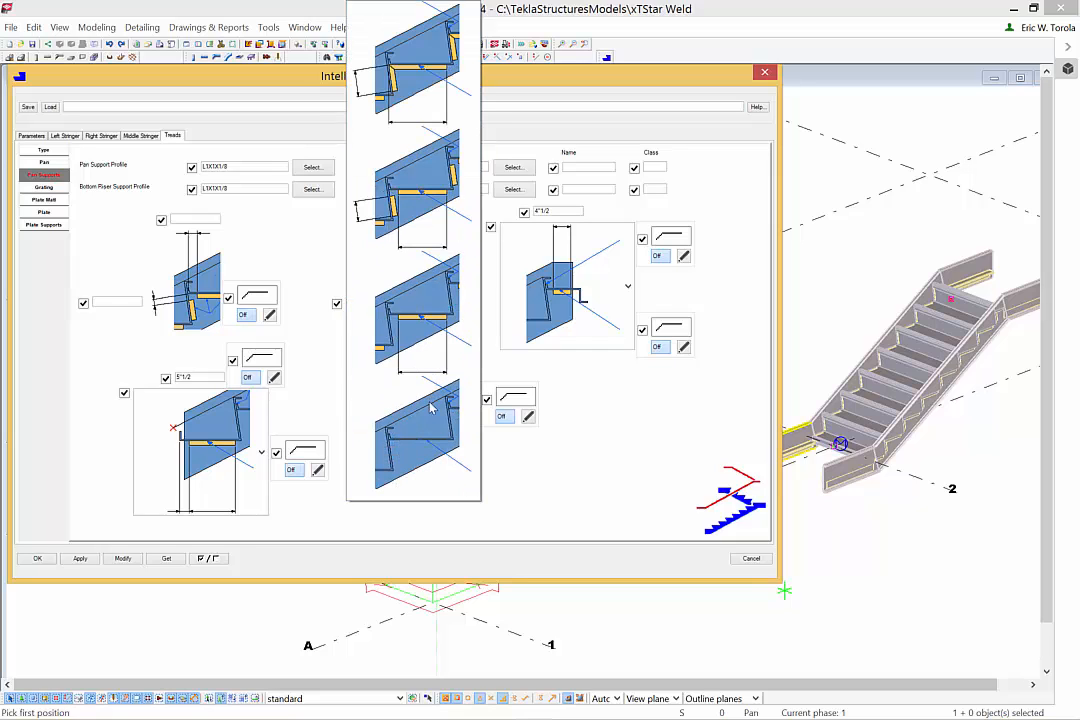
{"action": "left_click", "coordinate": [422, 68]}
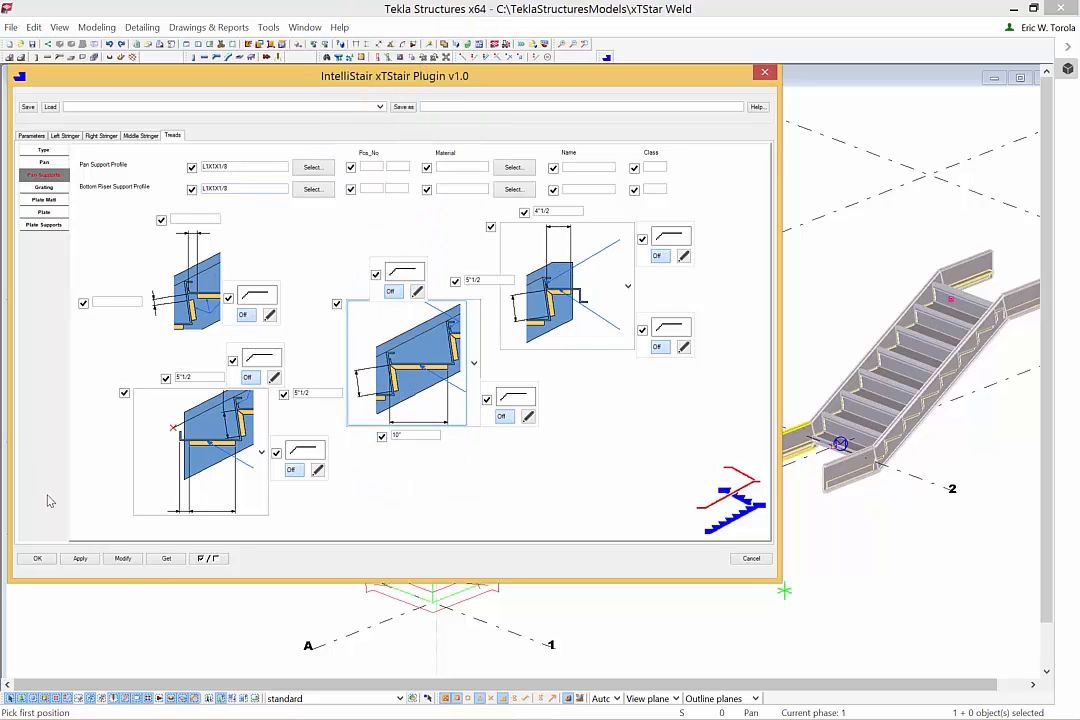
Modify the selected stair in the model with the new weld settings.
{"action": "left_click", "coordinate": [123, 559]}
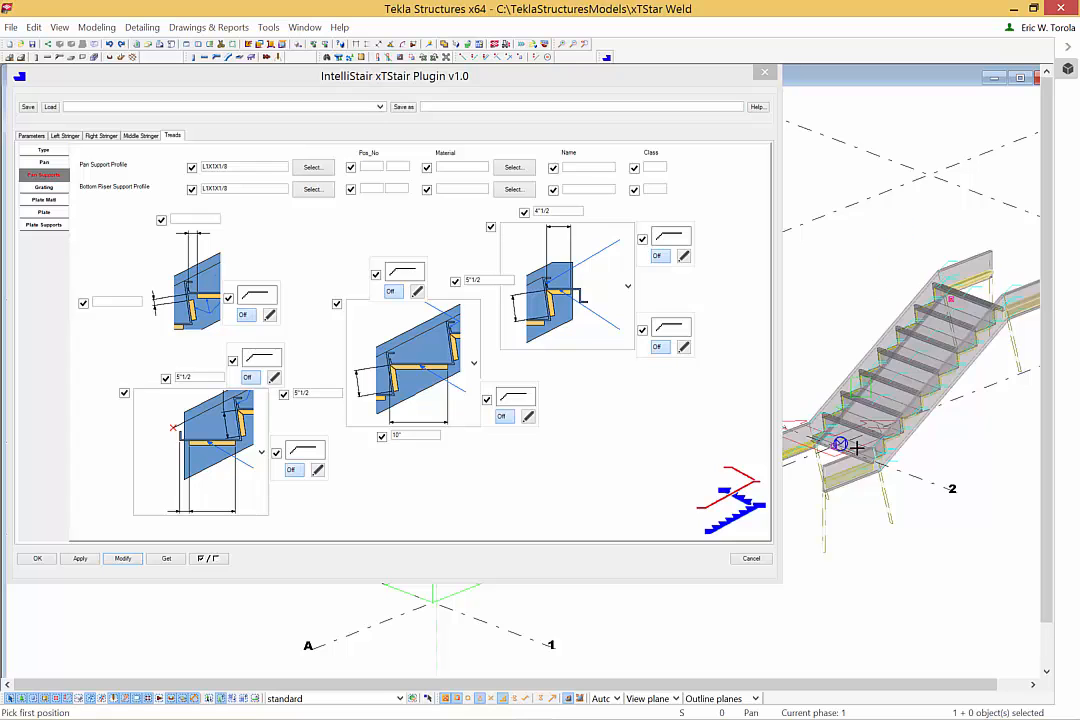
{"action": "right_click", "coordinate": [857, 449]}
{"action": "left_click", "coordinate": [846, 446]}
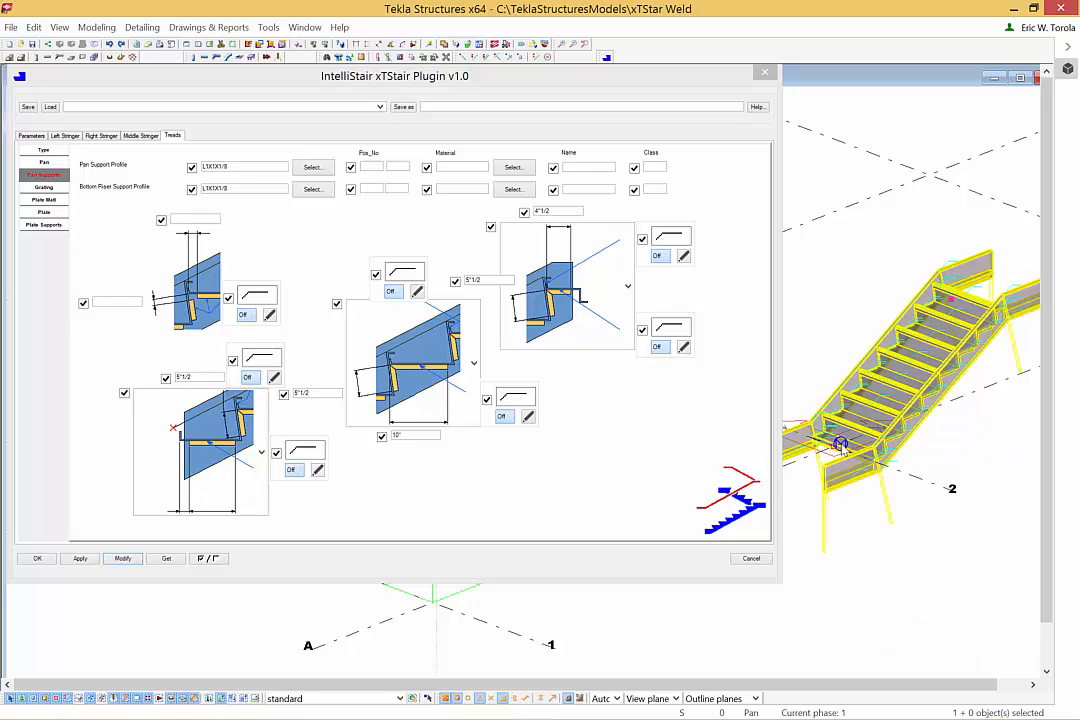
Examine the weld symbols at the lower stringer bend, the tread pan supports and the upper landing support.
{"action": "scroll", "coordinate": [843, 446], "scroll_direction": "up", "scroll_amount": 10}
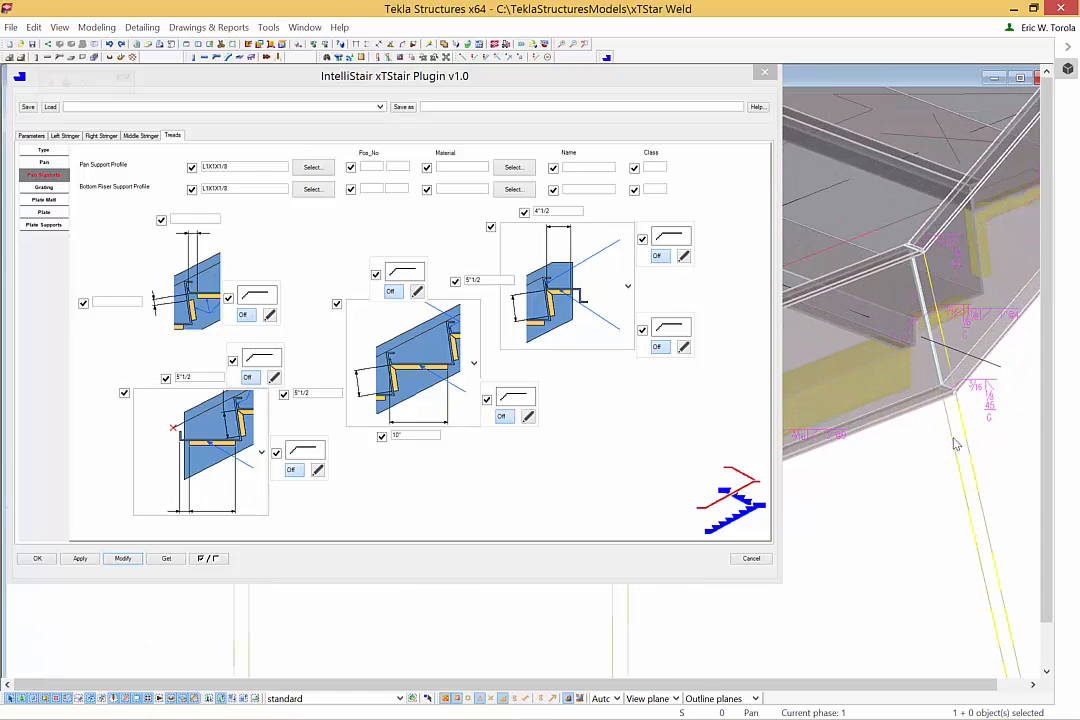
{"action": "middle_click_drag", "start_coordinate": [1013, 290], "coordinate": [959, 446]}
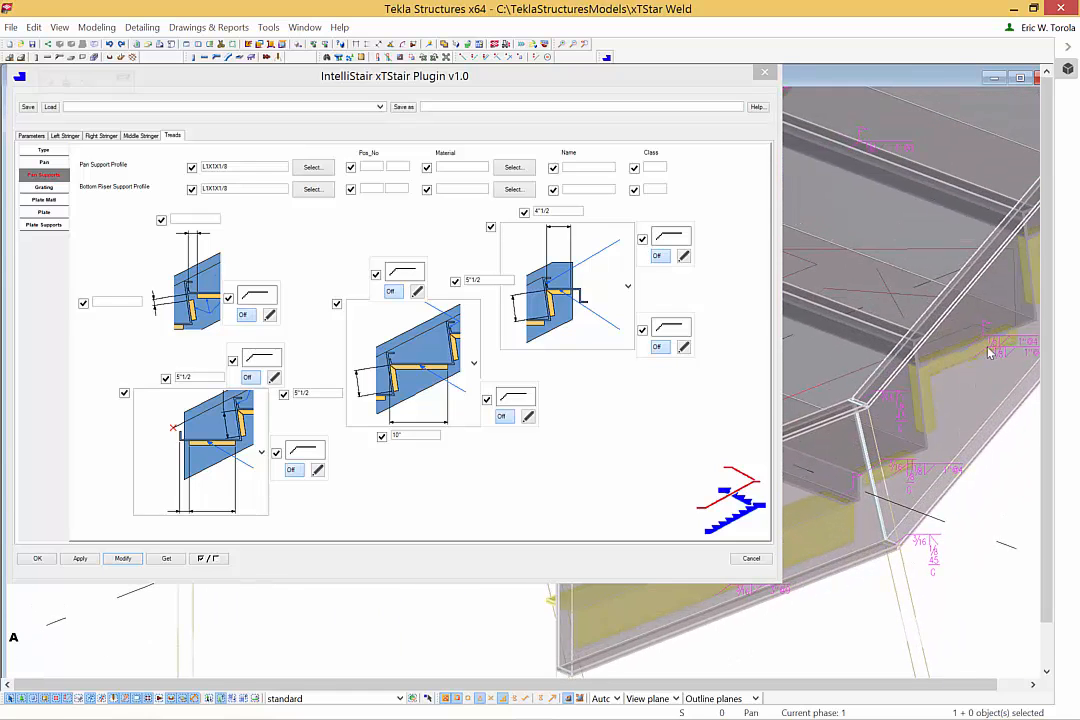
{"action": "scroll", "coordinate": [990, 350], "scroll_direction": "up", "scroll_amount": 5}
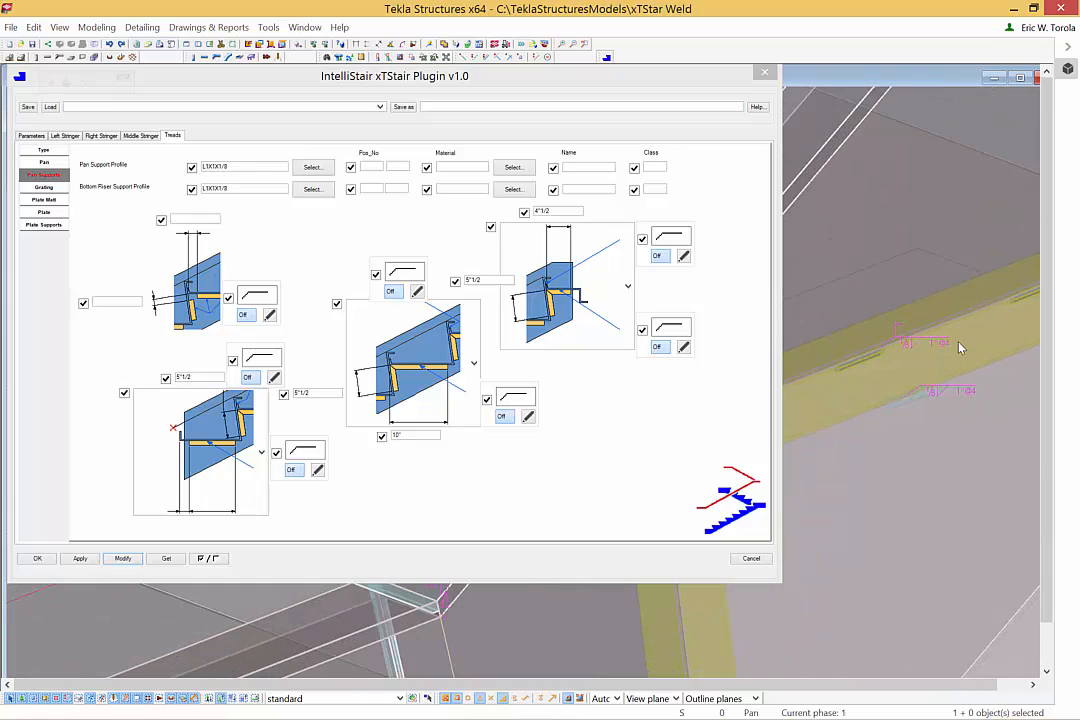
{"action": "scroll", "coordinate": [955, 396], "scroll_direction": "down", "scroll_amount": 4}
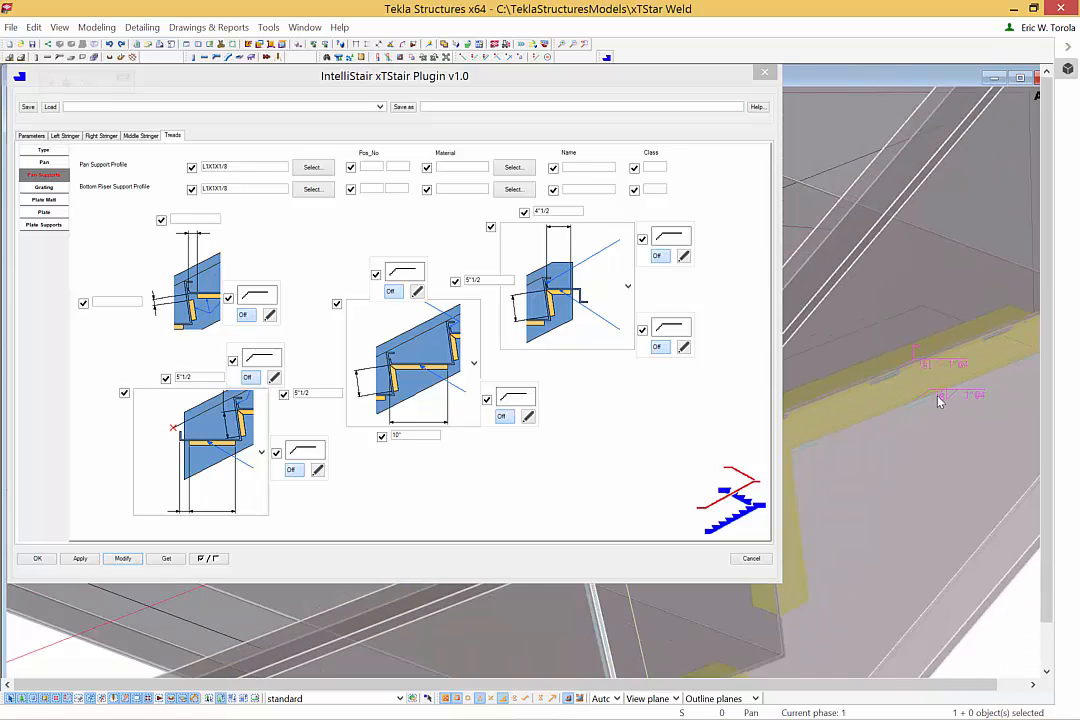
{"action": "scroll", "coordinate": [838, 532], "scroll_direction": "down", "scroll_amount": 6}
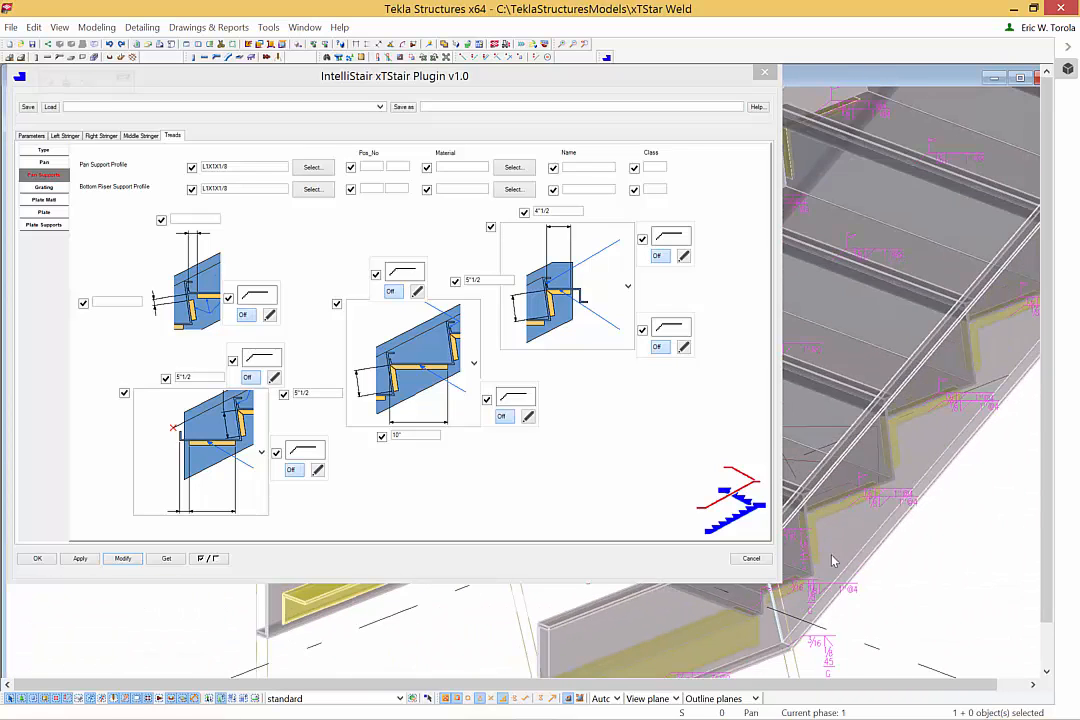
{"action": "scroll", "coordinate": [883, 585], "scroll_direction": "up", "scroll_amount": 8}
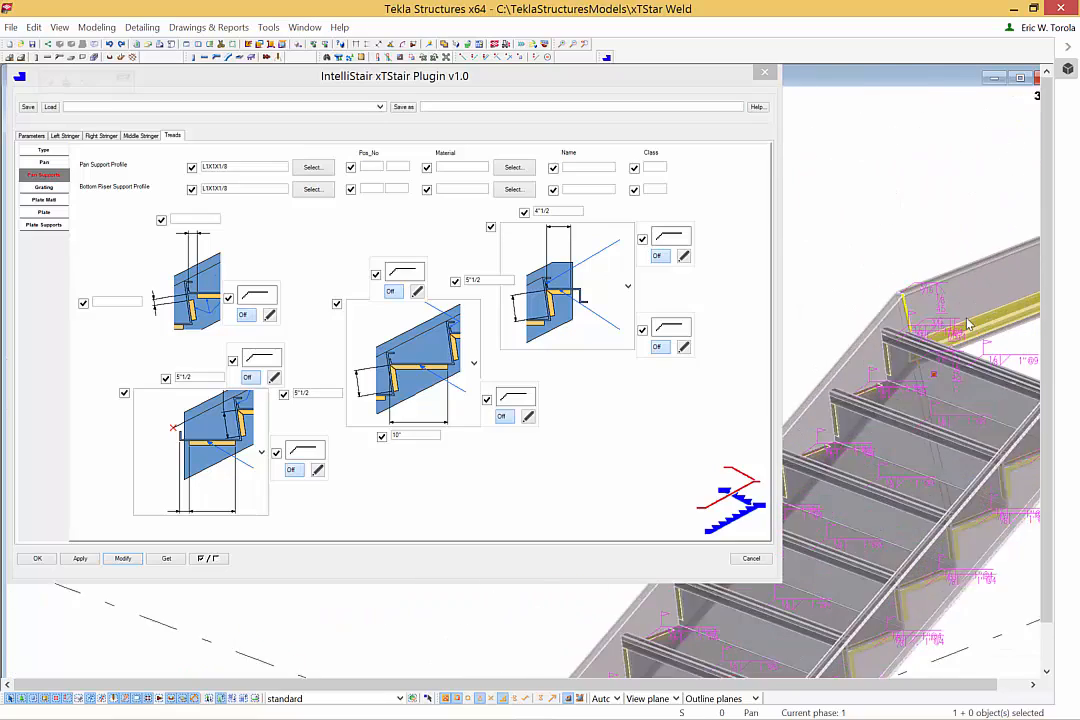
{"action": "scroll", "coordinate": [866, 352], "scroll_direction": "down", "scroll_amount": 3}
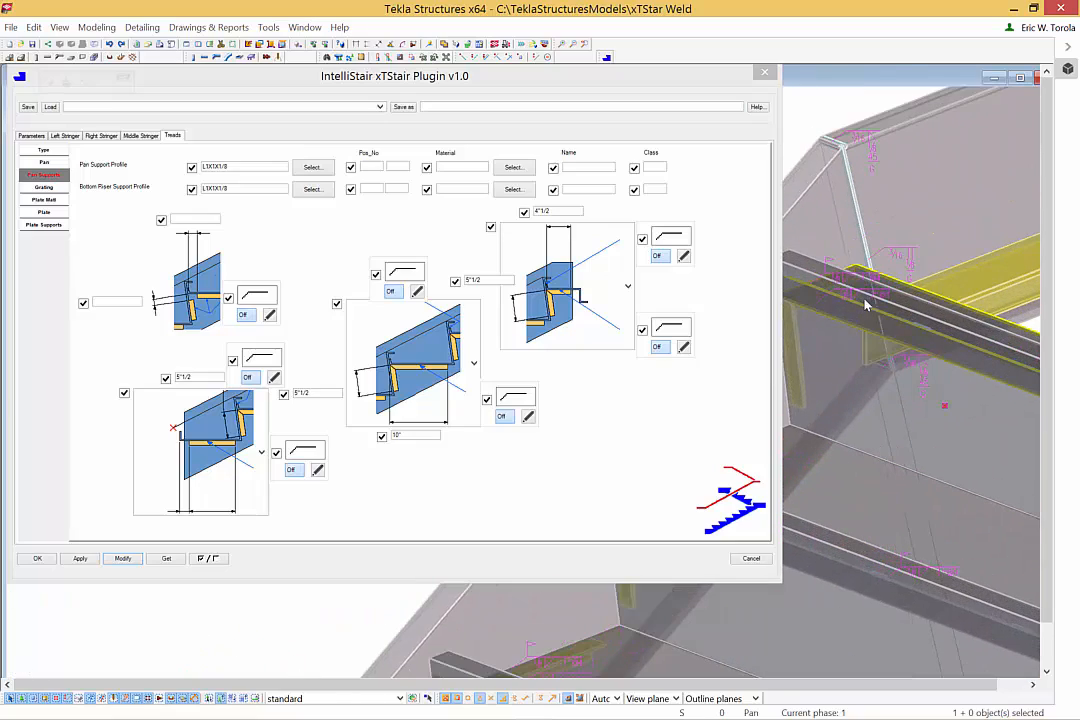
{"action": "scroll", "coordinate": [942, 235], "scroll_direction": "down", "scroll_amount": 3}
{"action": "scroll", "coordinate": [943, 234], "scroll_direction": "down", "scroll_amount": 3}
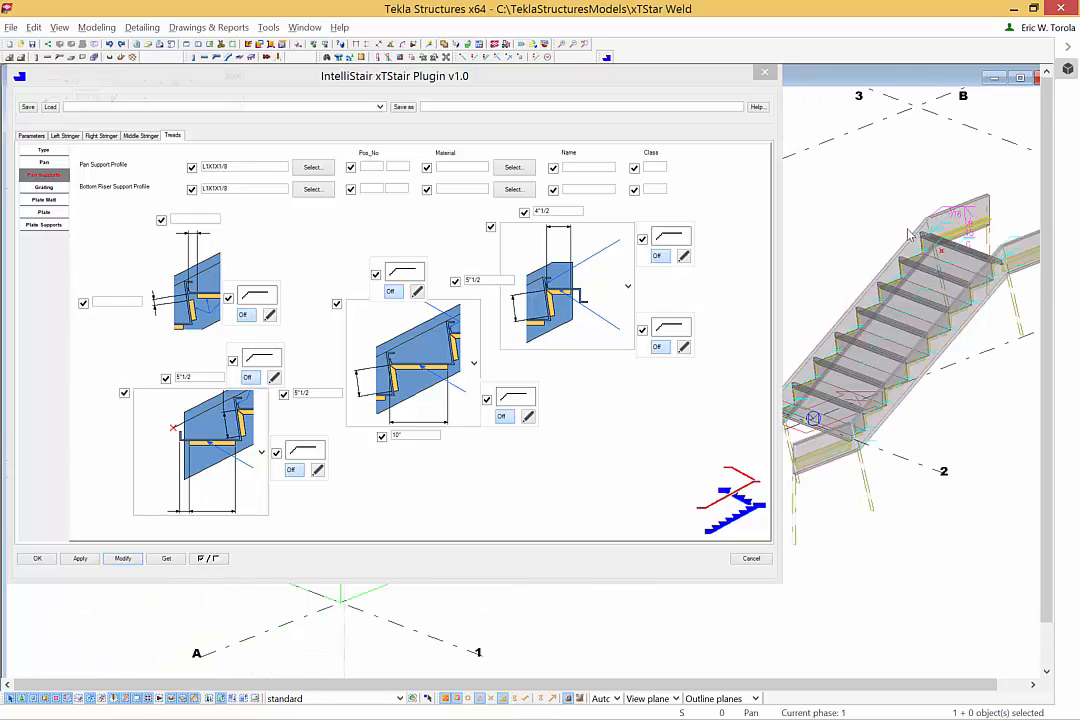
Select the far stringer and inspect the extent of its assembly and the welds at its upper bend.
{"action": "left_click", "coordinate": [887, 269]}
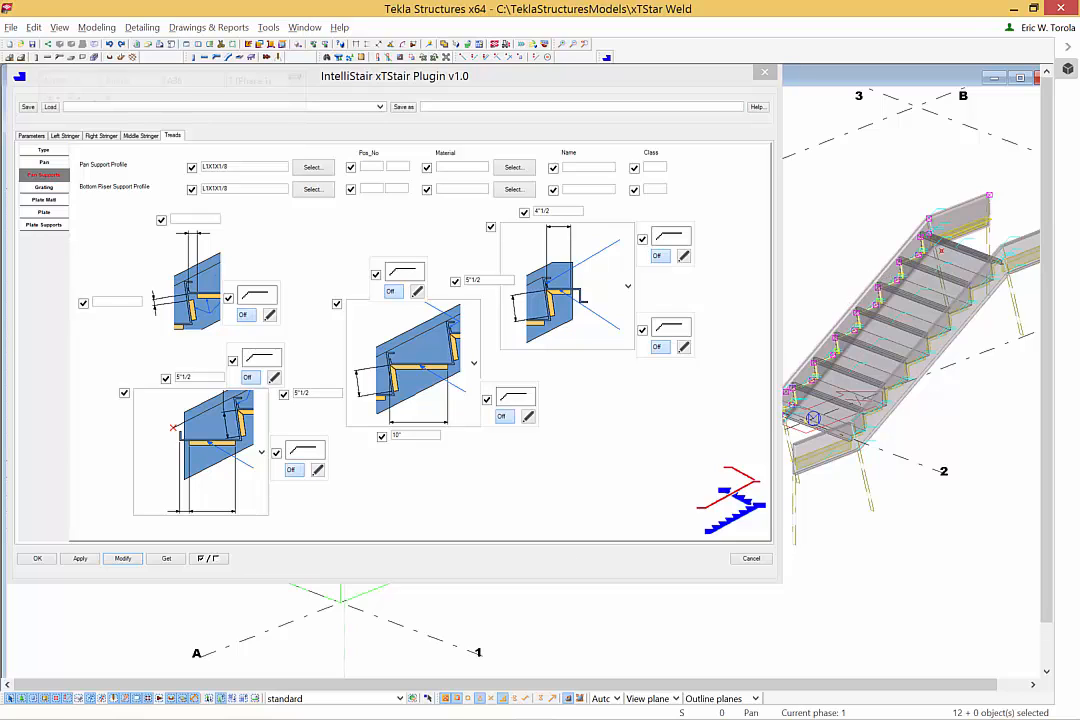
{"action": "mouse_move", "coordinate": [200, 712]}
{"action": "left_click", "coordinate": [952, 221]}
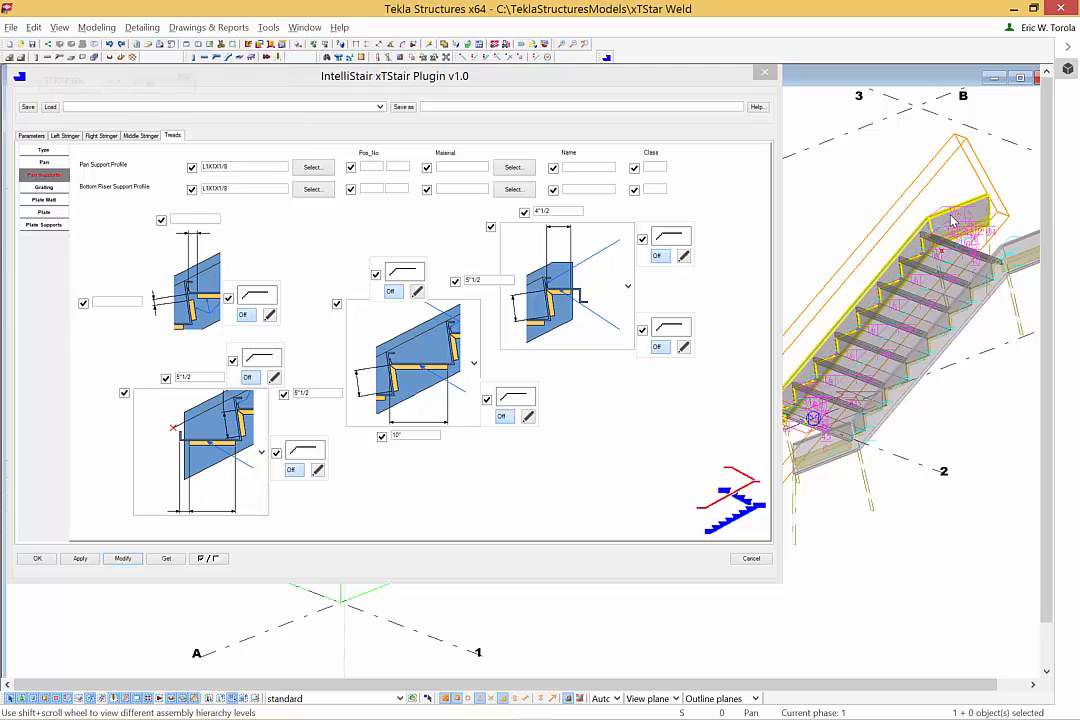
{"action": "scroll", "coordinate": [948, 226], "scroll_direction": "up", "scroll_amount": 5}
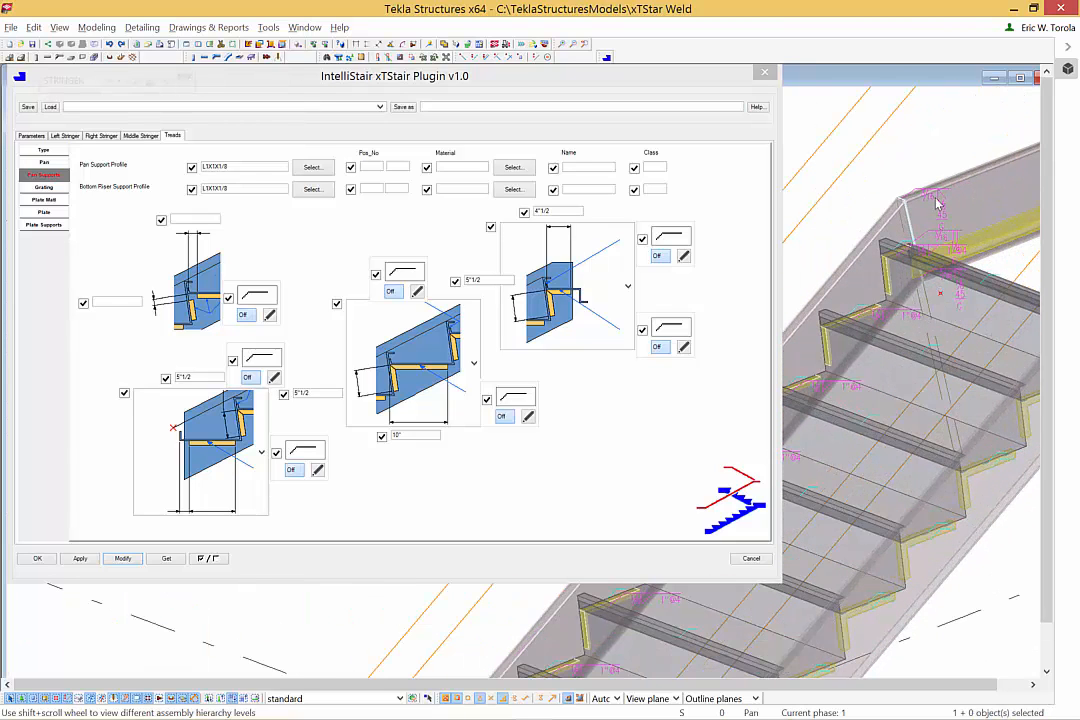
{"action": "scroll", "coordinate": [873, 586], "scroll_direction": "down", "scroll_amount": 6}
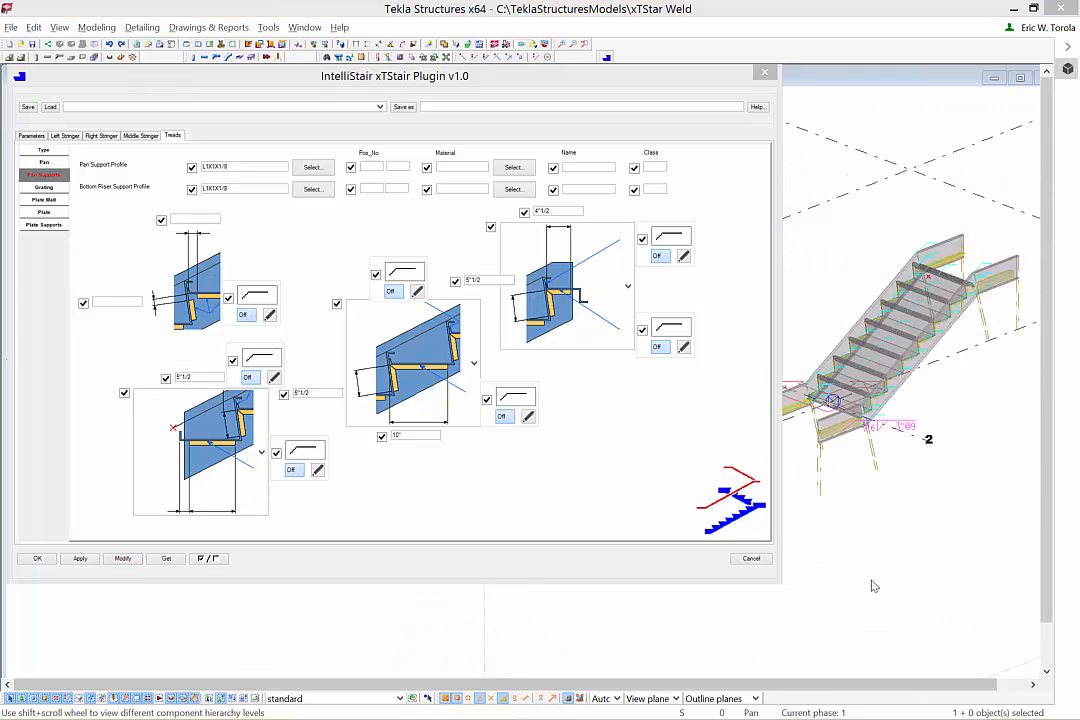
Open the lower landing support weld's properties from the model and compare them with the right stringer's support weld settings in the plugin.
{"action": "double_click", "coordinate": [901, 427]}
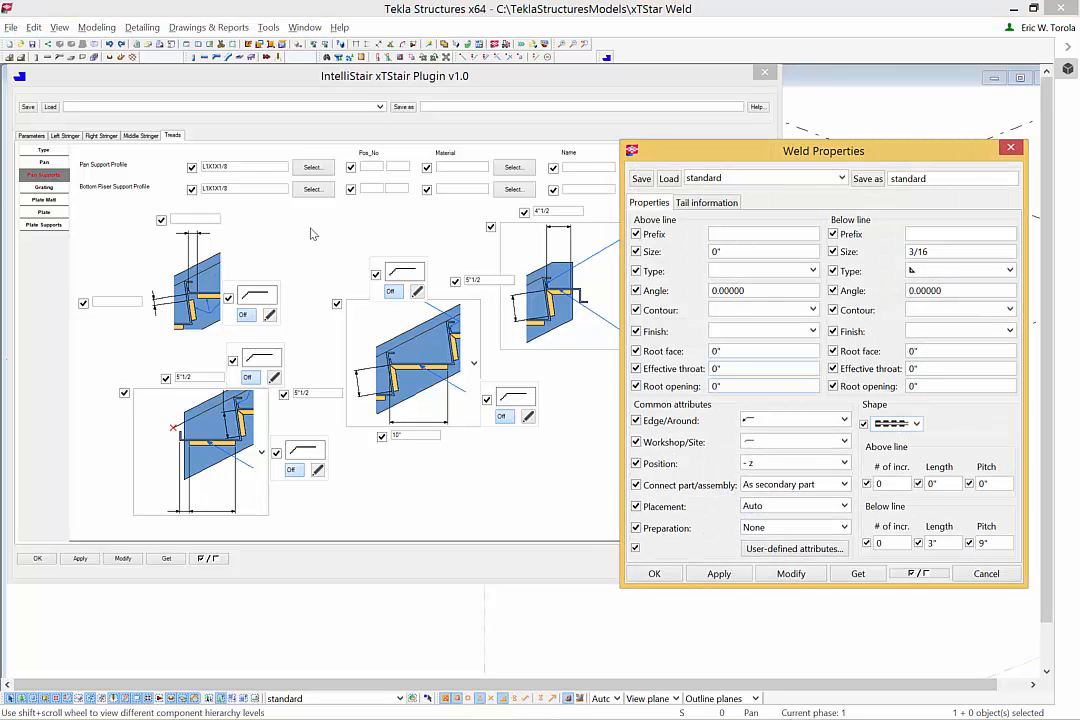
{"action": "left_click", "coordinate": [95, 134]}
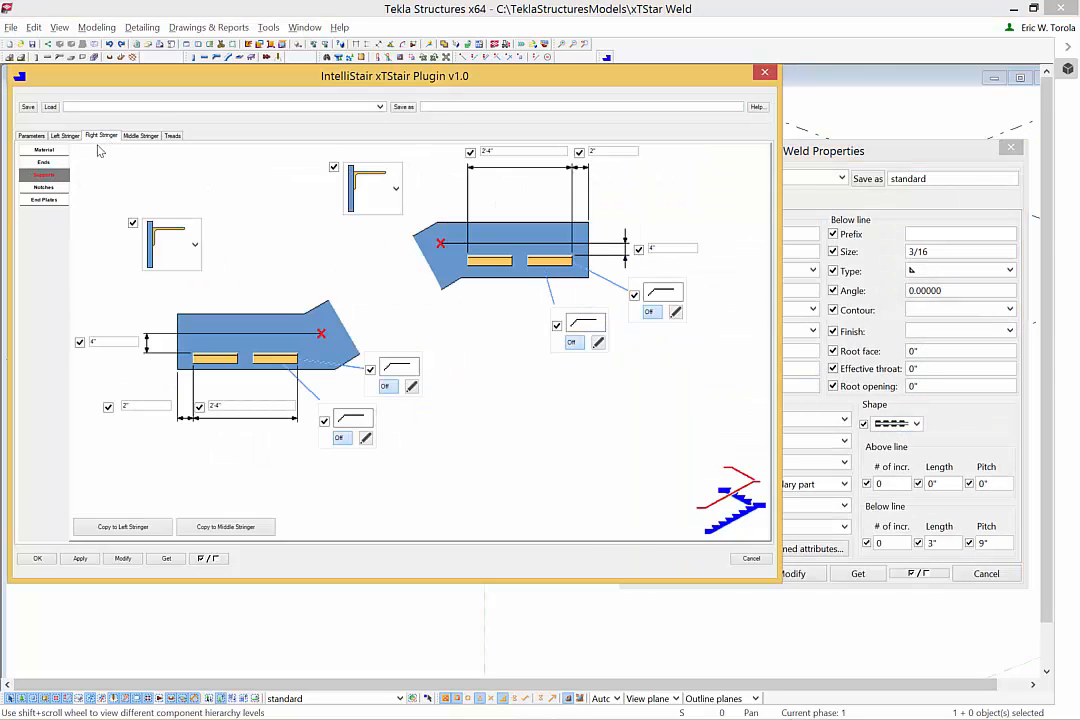
{"action": "left_click", "coordinate": [366, 438]}
{"action": "left_click_drag", "start_coordinate": [802, 157], "coordinate": [619, 93]}
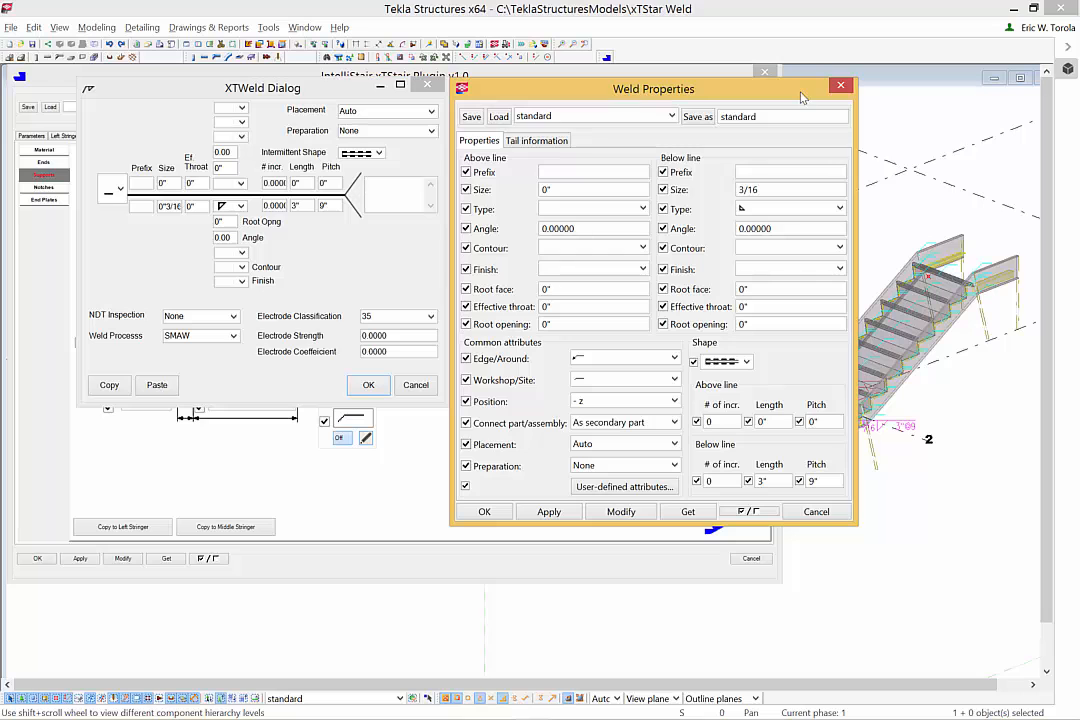